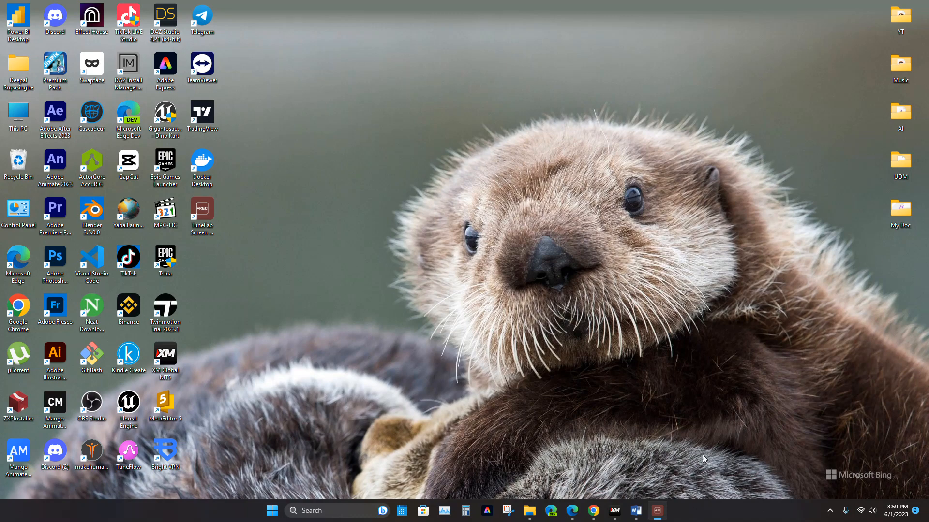
Step: Preview the recording Video_23-06-01_15-55-52.mp4 from the Downloads folder in the media player, skimming ahead through it
click(529, 510)
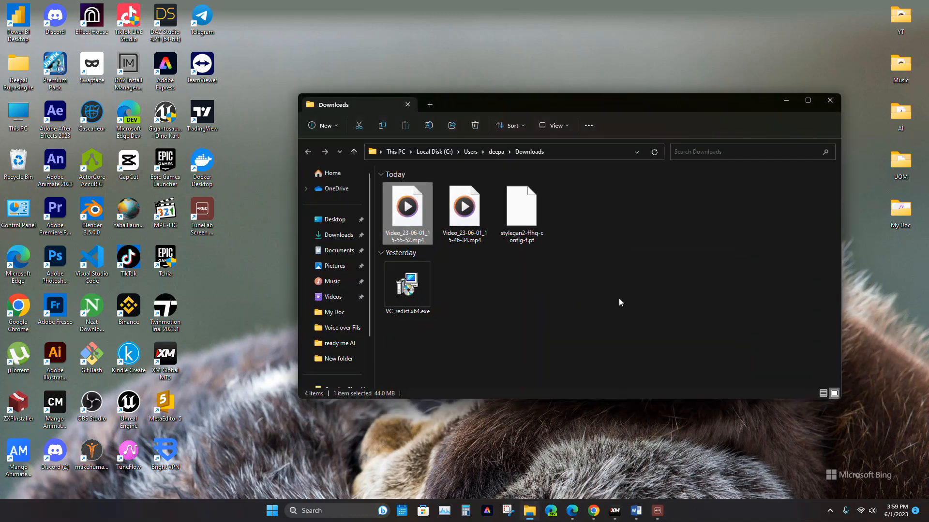
drag(414, 205, 167, 231)
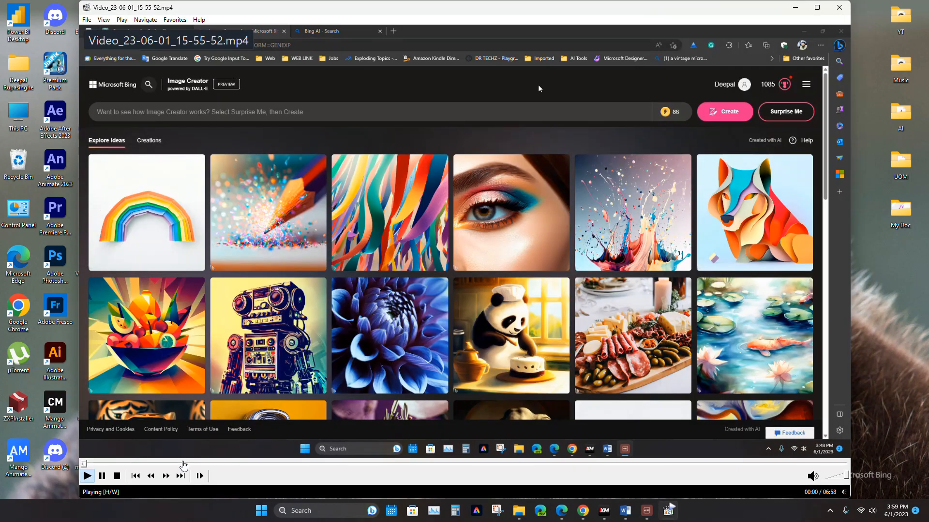
click(183, 464)
click(248, 464)
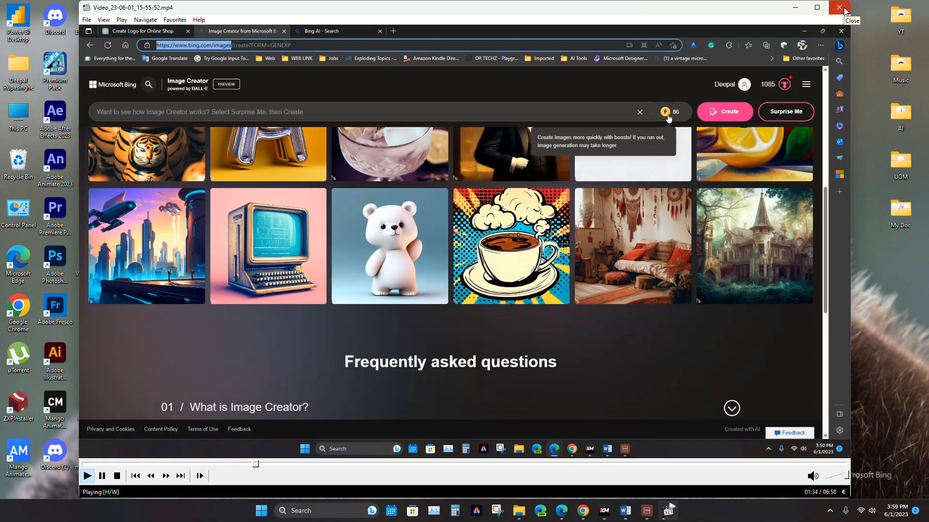
click(845, 8)
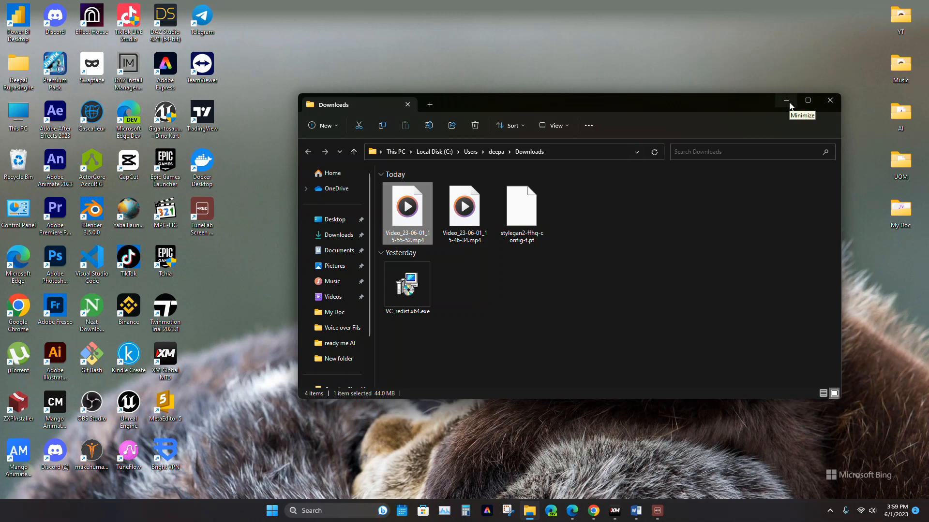
click(787, 101)
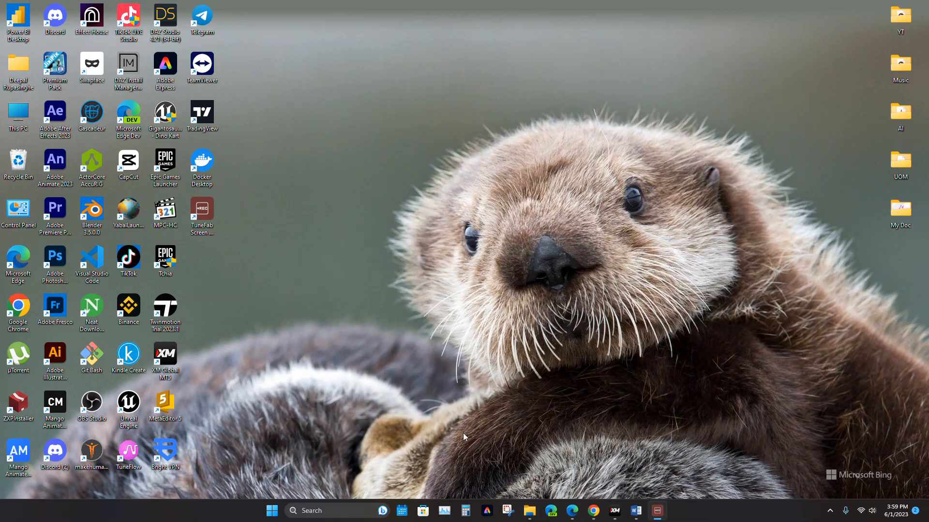
Step: Open CapCut, create a new project and import Video_23-06-01_15-55-52.mp4 from Downloads
double_click(128, 162)
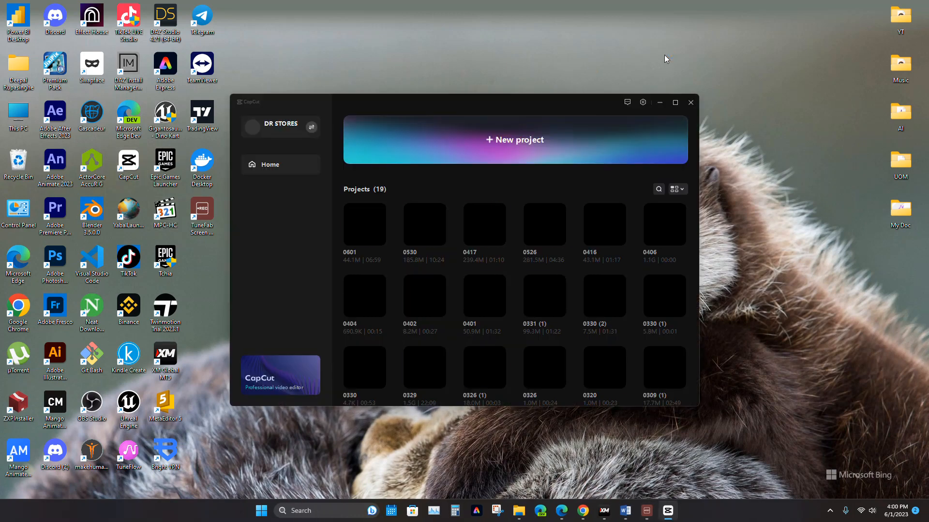
click(506, 144)
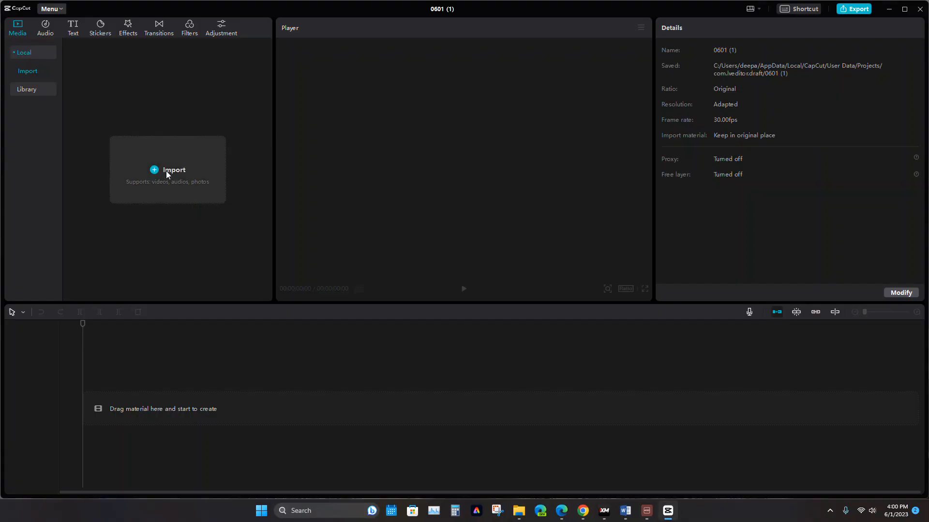
click(166, 173)
click(421, 99)
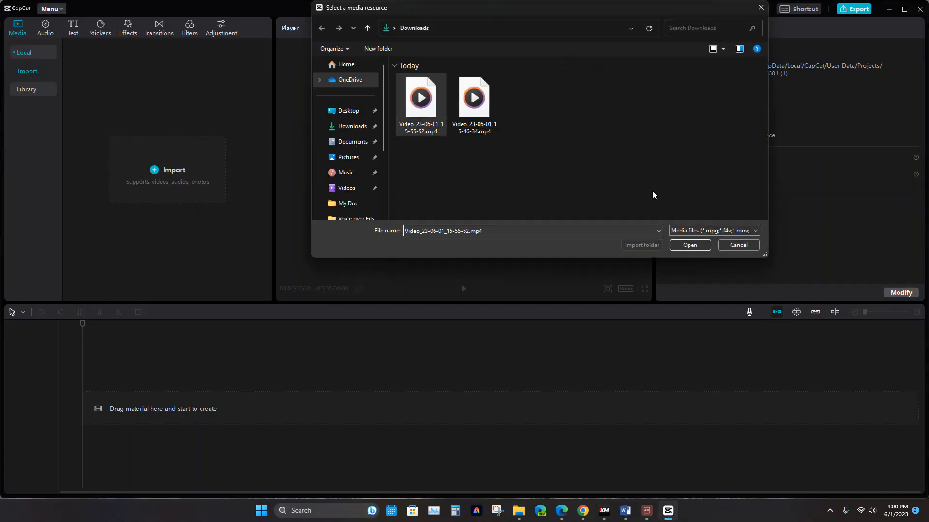
click(698, 248)
Step: Place the imported video on the timeline and play back its opening to hear the original sound
click(120, 109)
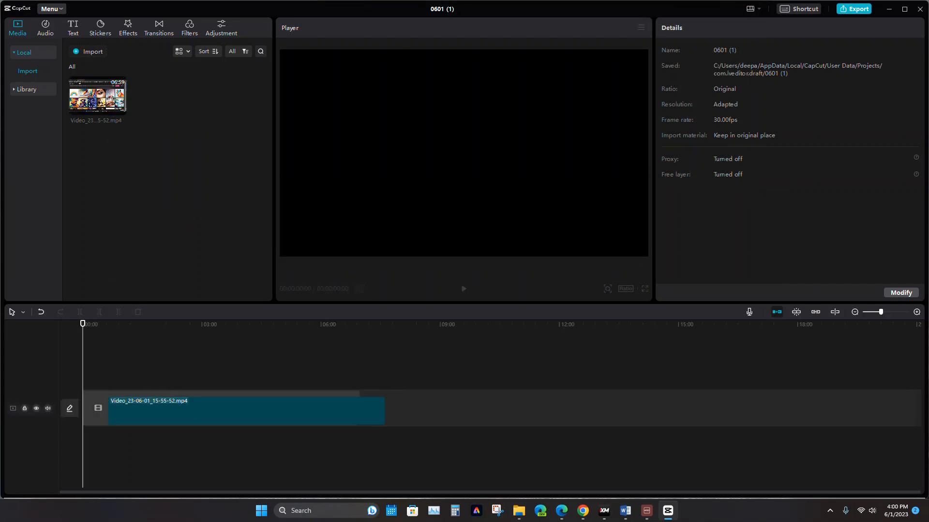
key(space)
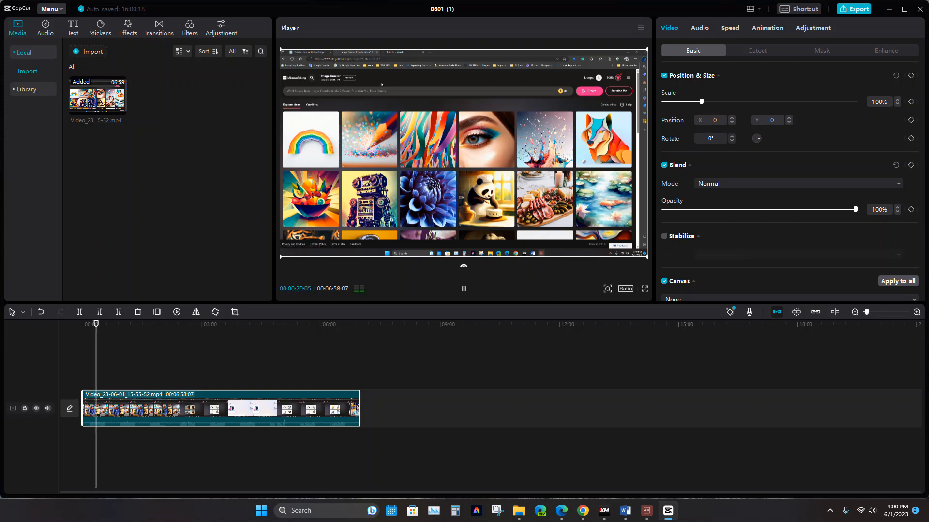
key(space)
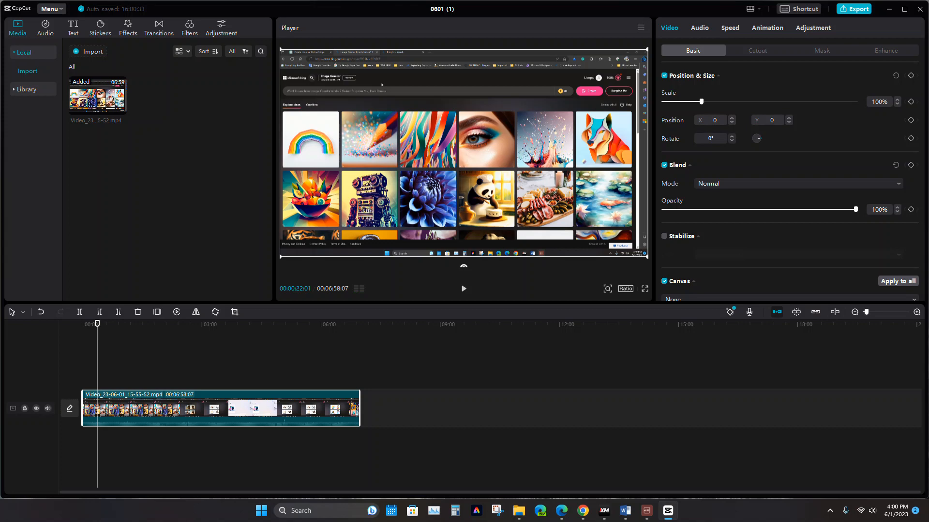
Step: Export only the project's audio as an MP3 titled Audio, with video exporting disabled, and show its output folder
key(ctrl+e)
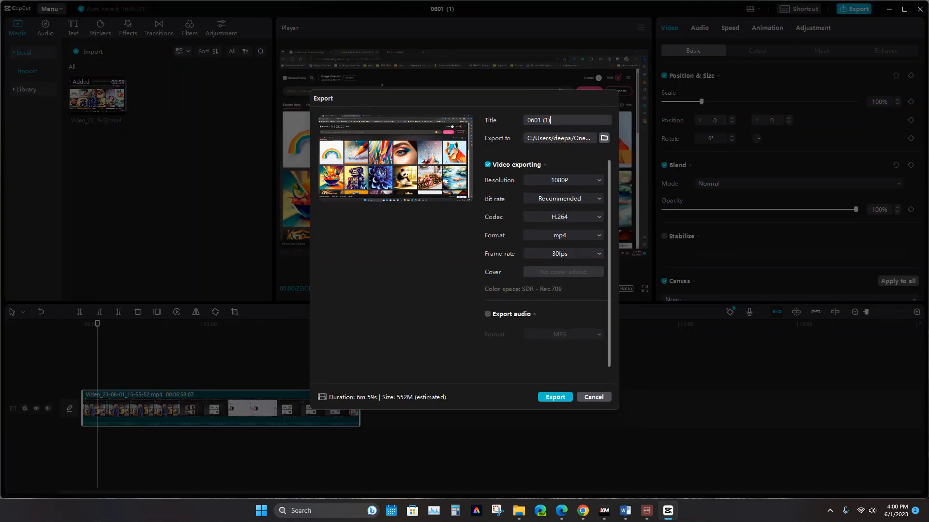
key(ctrl+a)
text(Audio)
click(487, 314)
click(487, 164)
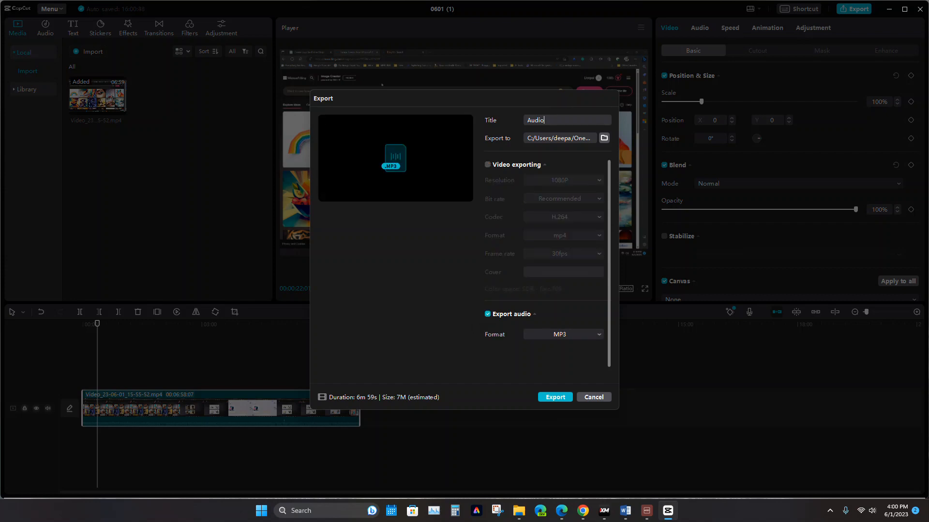
click(555, 397)
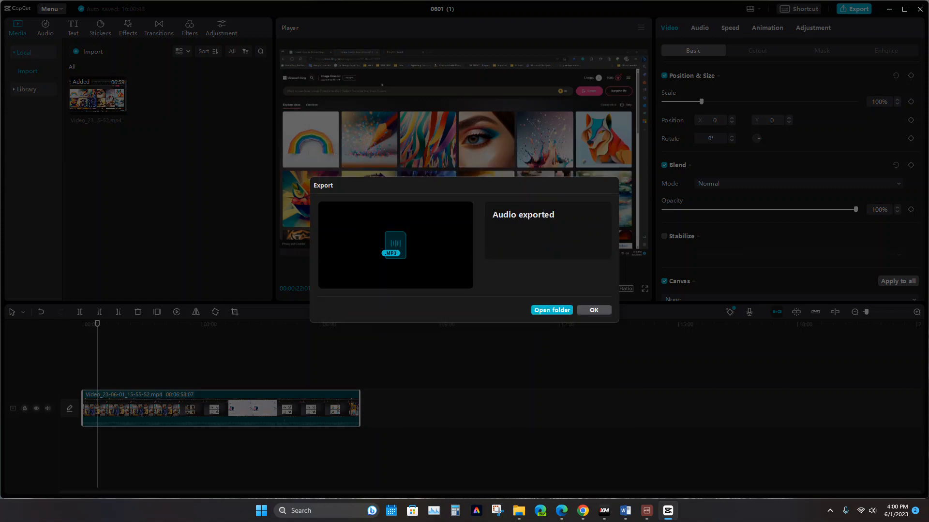
click(552, 310)
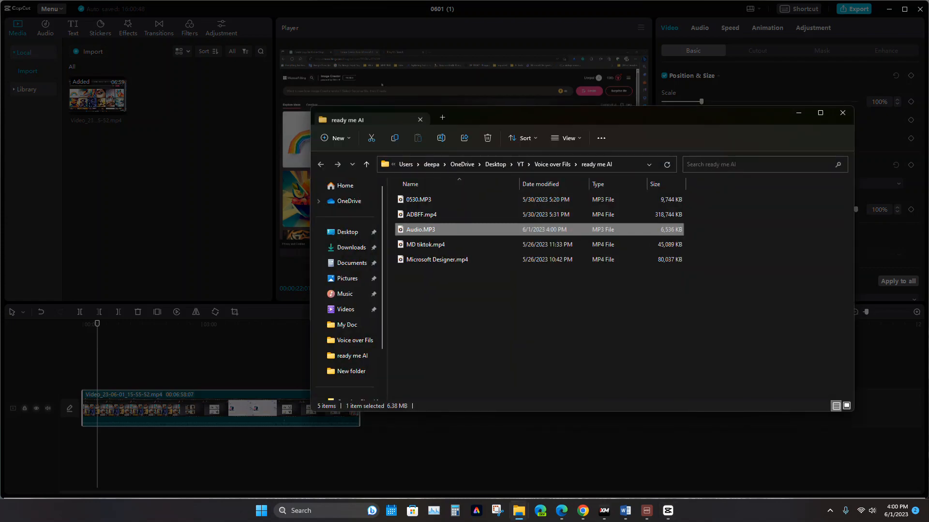
Step: Switch to Chrome and open the bookmarked Enhance Speech from Adobe page in a new tab
click(582, 510)
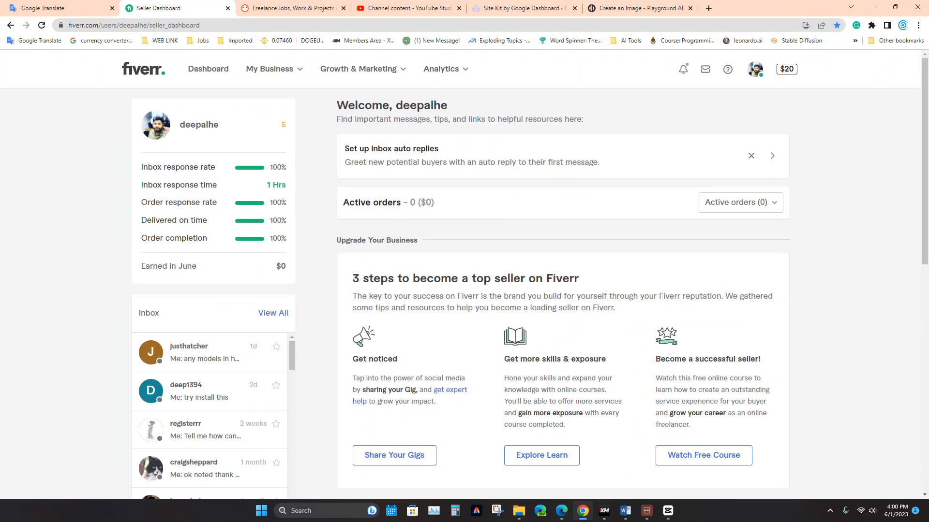
click(708, 7)
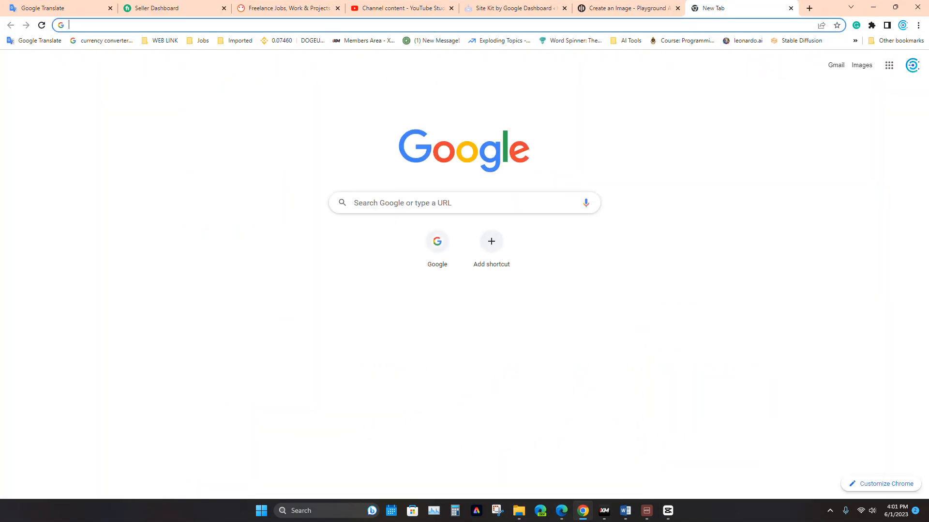
click(855, 41)
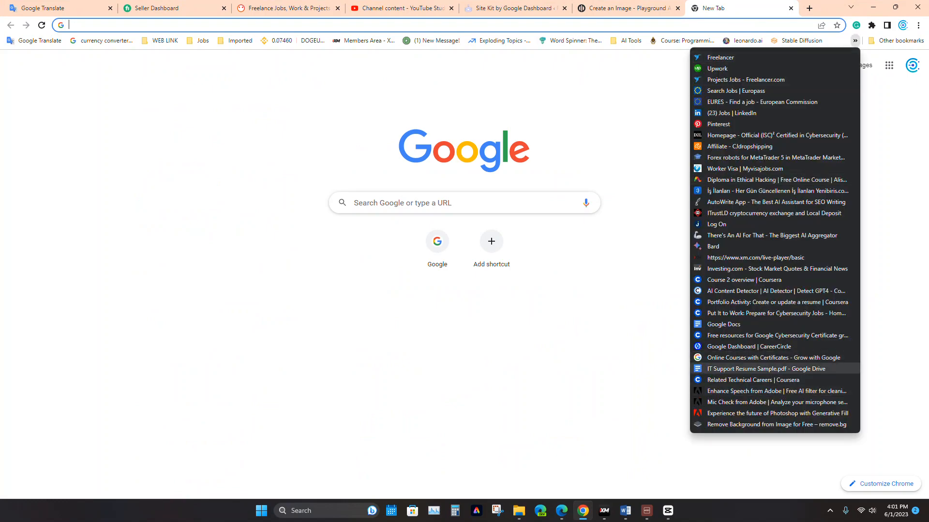
click(759, 391)
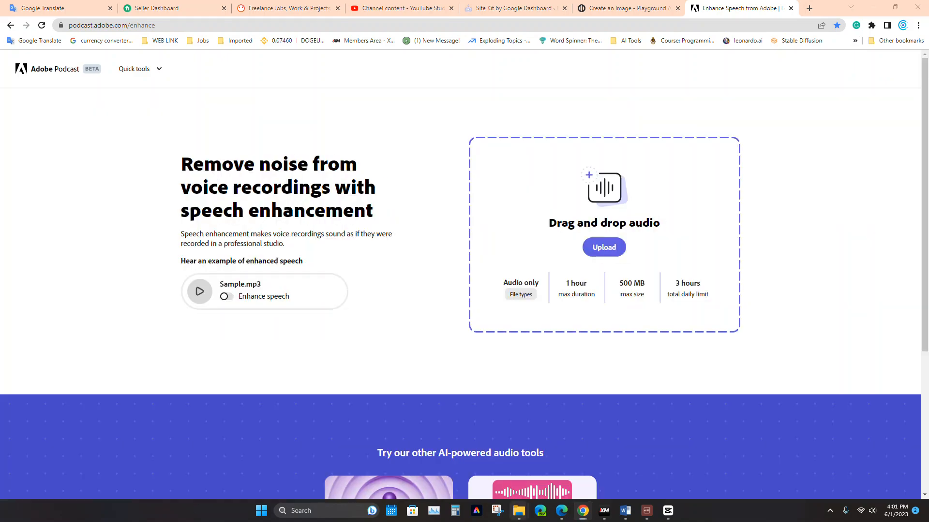
Step: Upload Audio.MP3 from the ready me AI folder to Adobe Podcast for speech enhancement
mouse_move(519, 511)
click(568, 460)
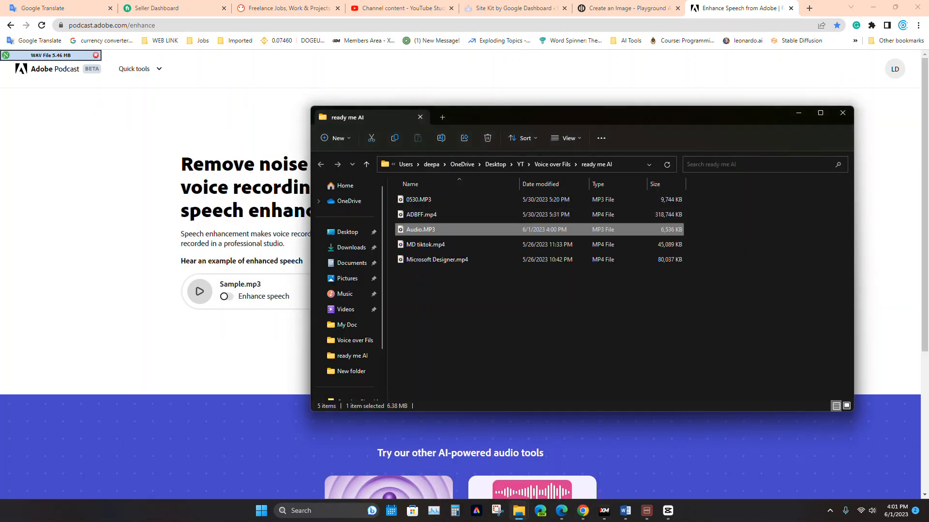
drag(581, 117, 234, 144)
drag(87, 258, 619, 247)
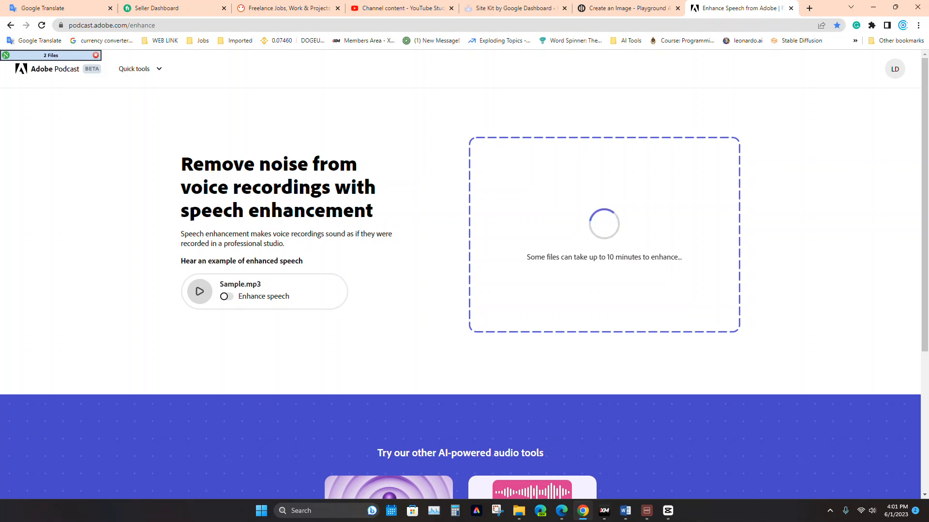
scroll(460, 290, down, 4)
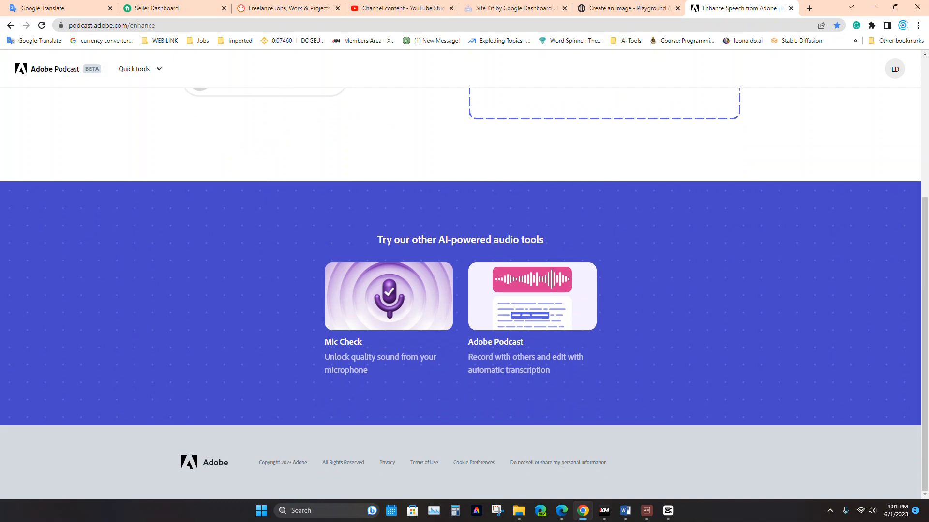
scroll(460, 290, up, 4)
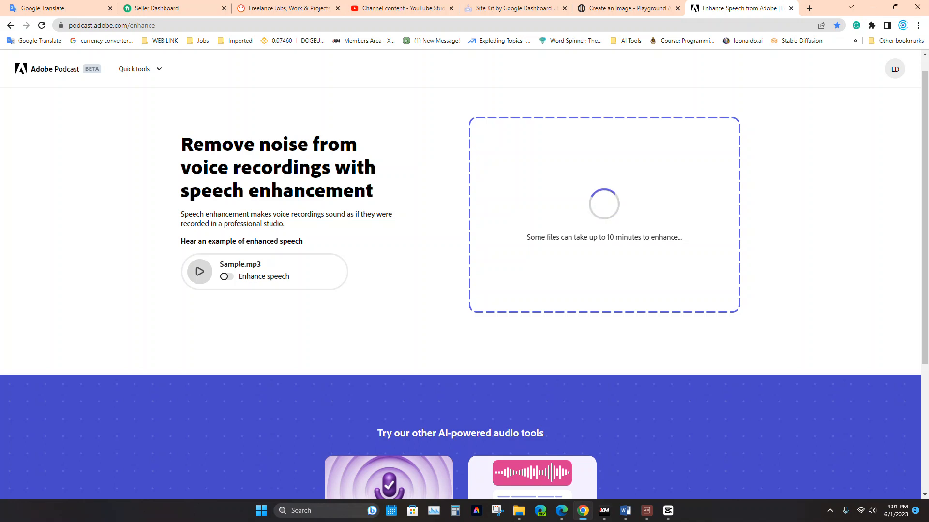
key(alt+Tab)
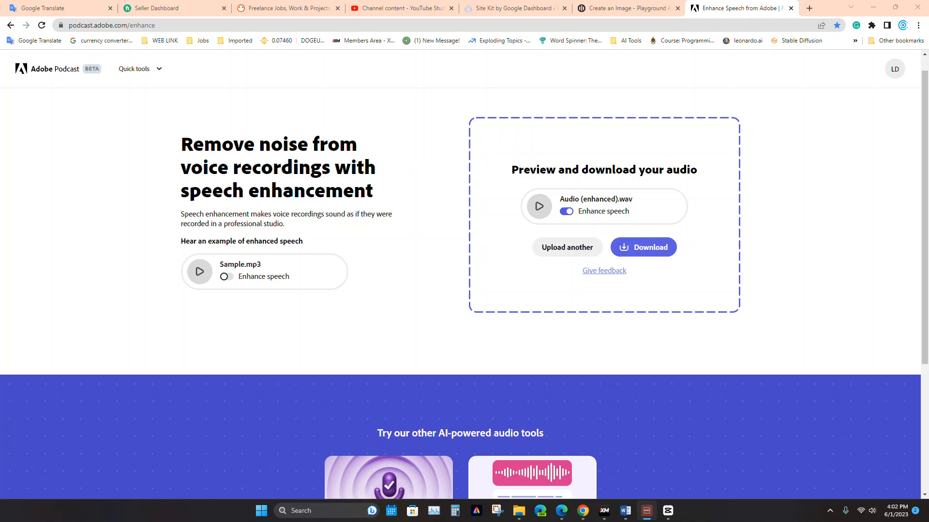
Step: Listen to the preview of Audio (enhanced).wav with Enhance speech on, and minimize Chrome
click(539, 206)
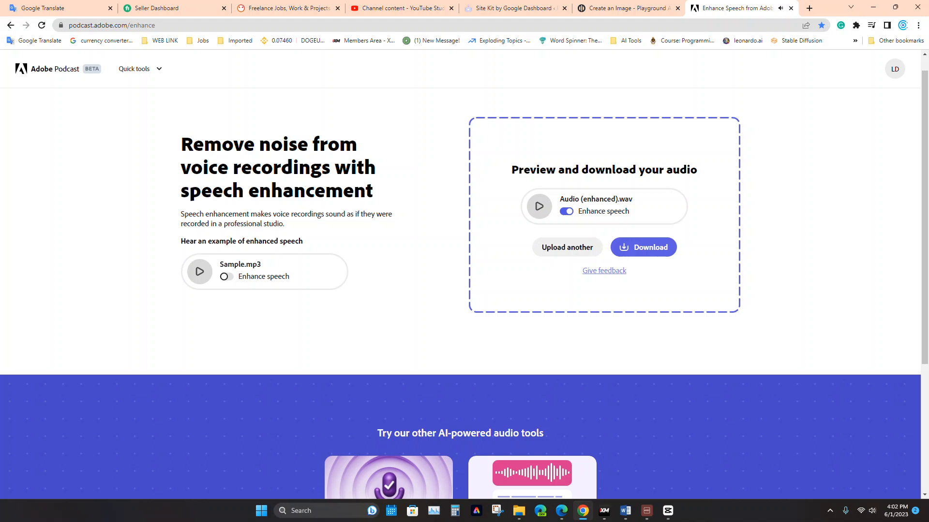
mouse_move(604, 511)
click(873, 7)
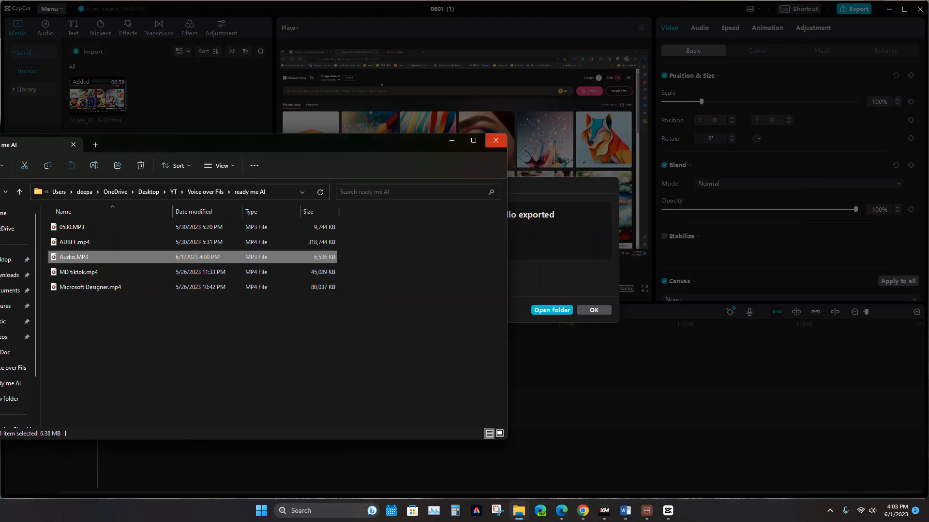
Step: Close the output folder and the finished export dialog in CapCut, and play the original video's sound for comparison
click(496, 140)
click(594, 310)
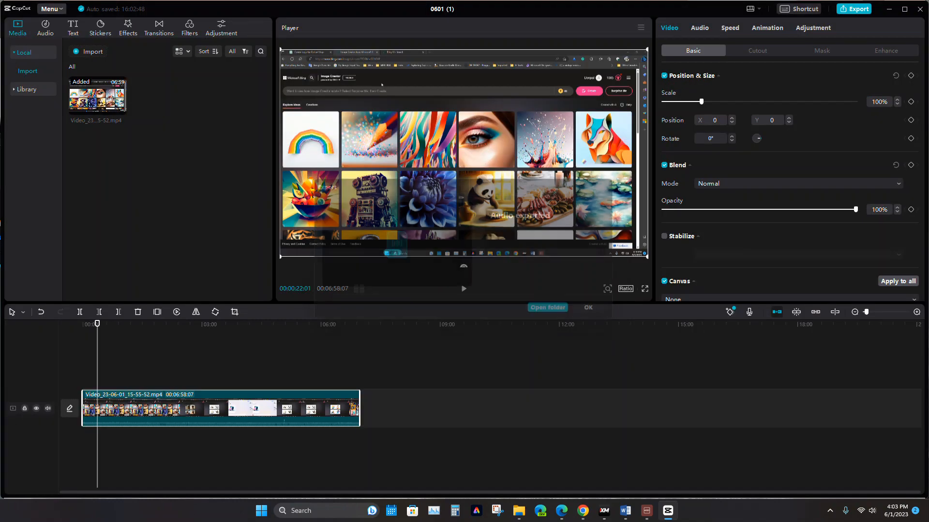
key(space)
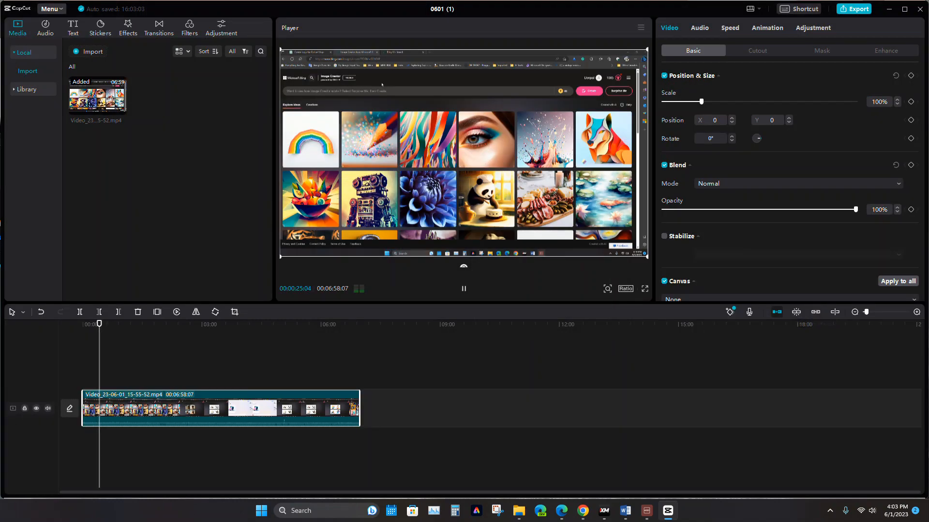
click(866, 510)
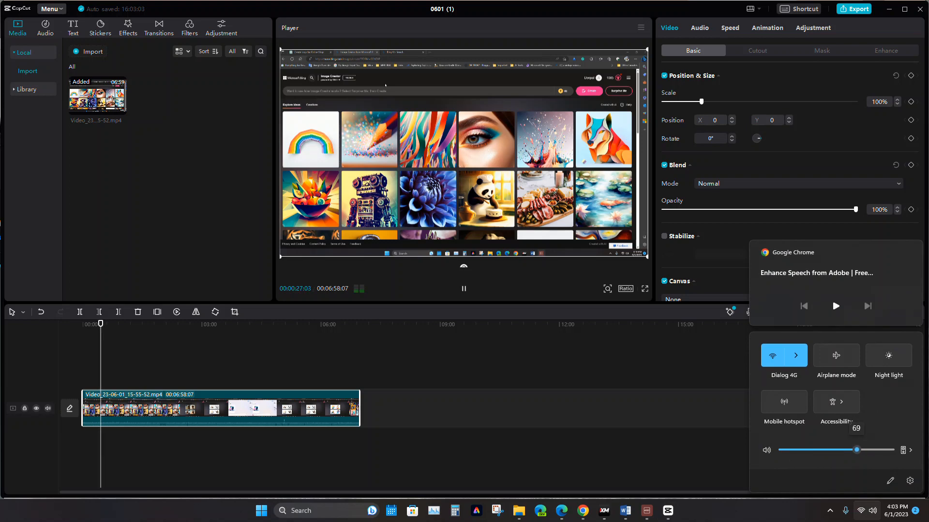
key(Escape)
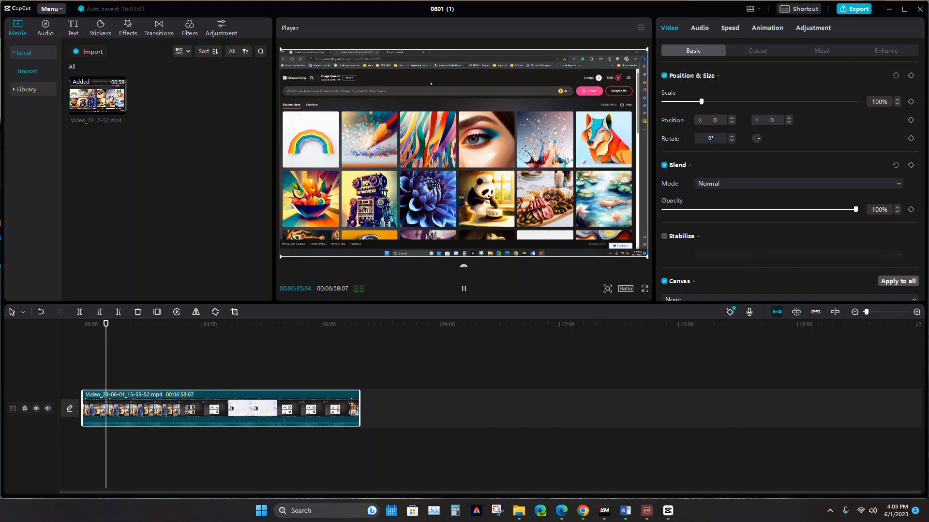
Step: Switch to Chrome, download Audio (enhanced).wav from Adobe Podcast, and return to the CapCut project
click(889, 9)
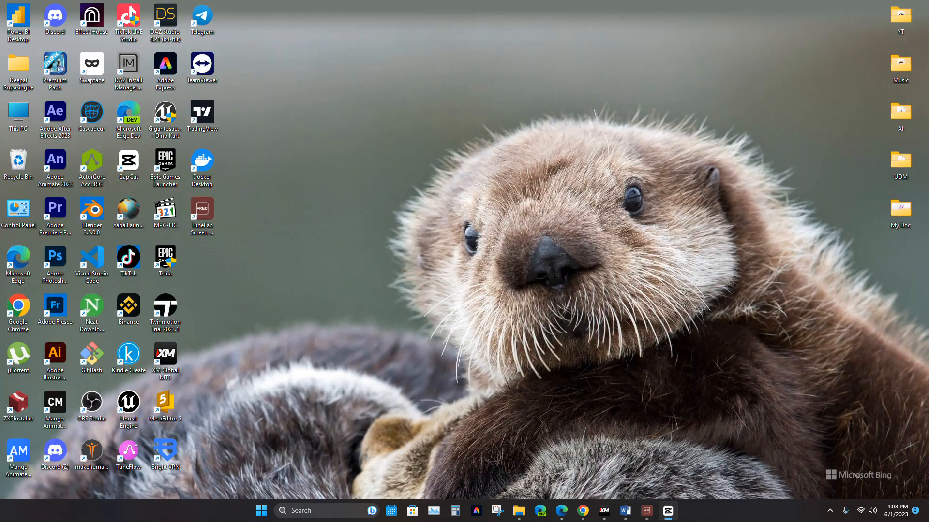
click(583, 511)
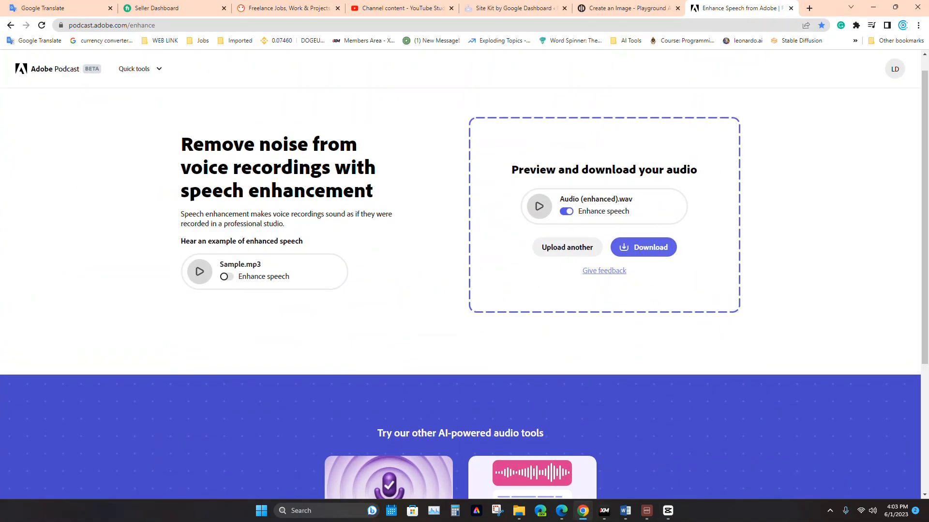
click(644, 247)
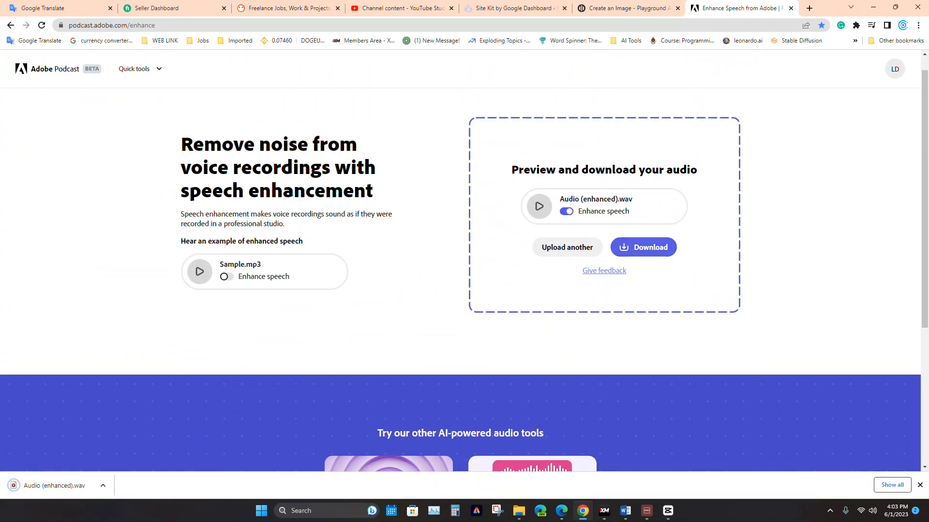
click(873, 7)
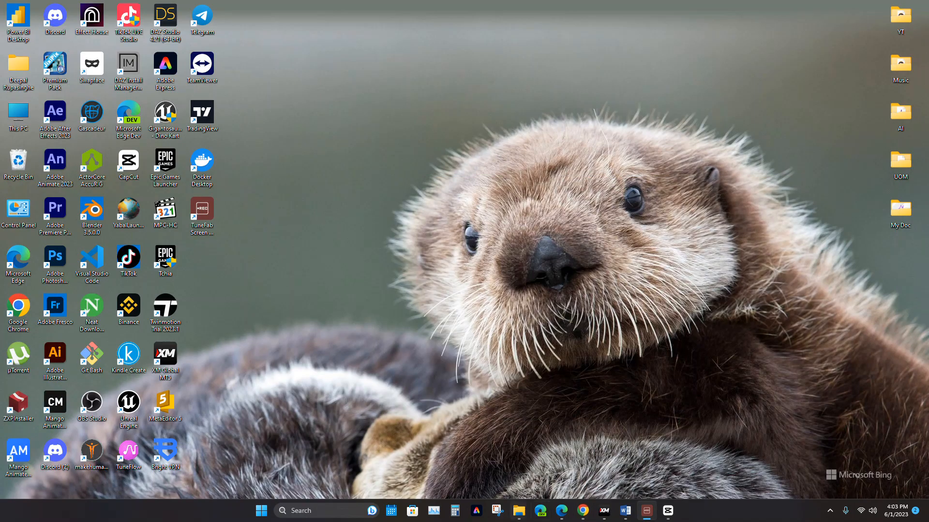
click(668, 511)
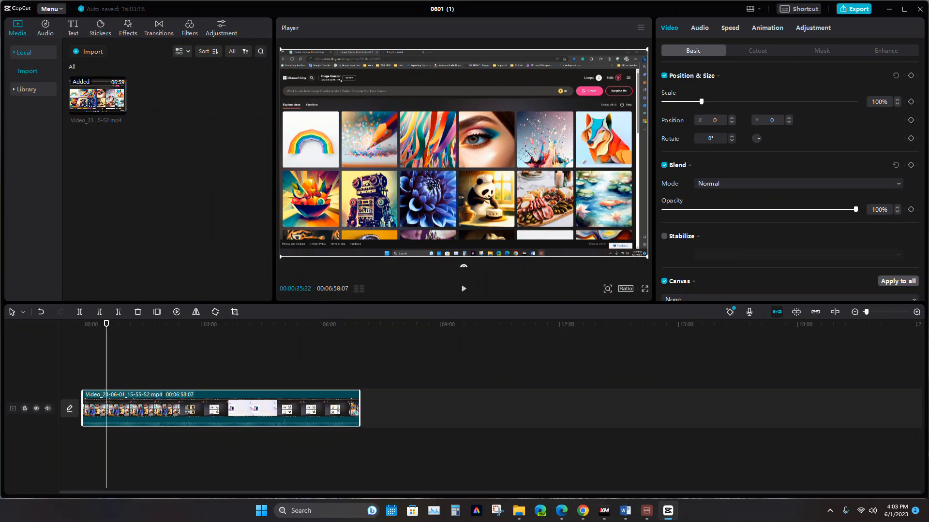
Step: Import Audio (enhanced).wav from the Downloads folder as extracted audio and add it to the timeline below the video
click(45, 28)
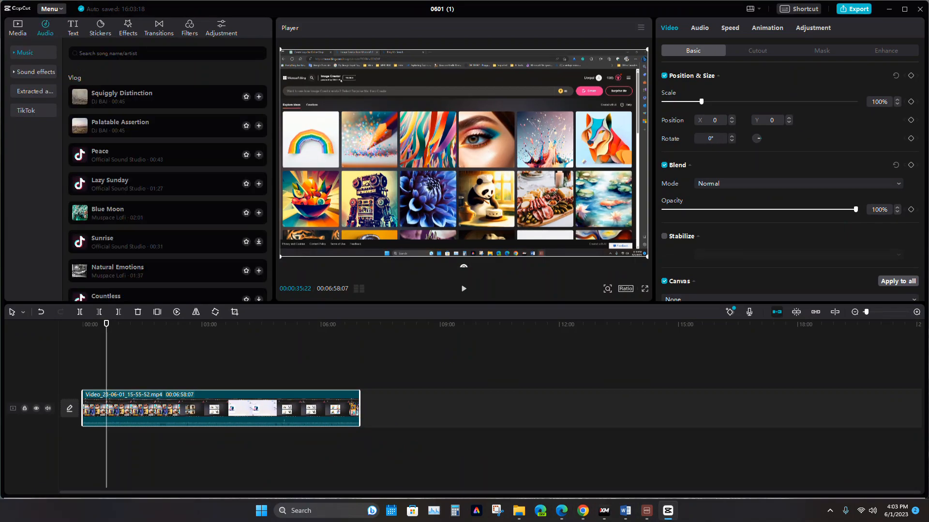
click(35, 91)
click(168, 170)
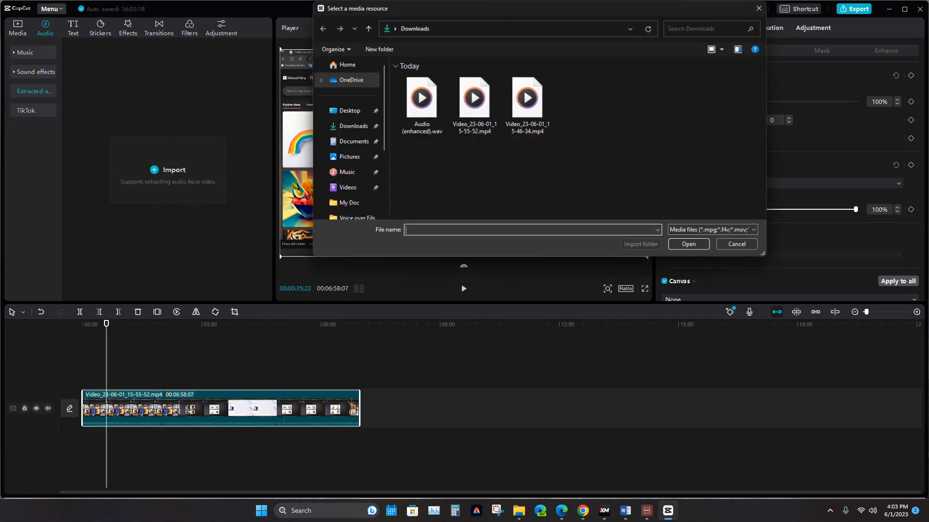
click(421, 99)
click(690, 245)
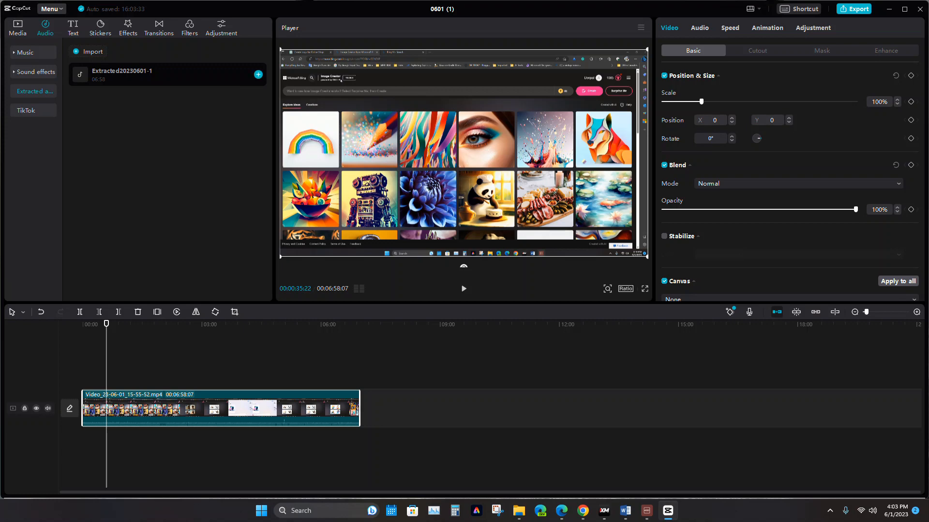
click(258, 74)
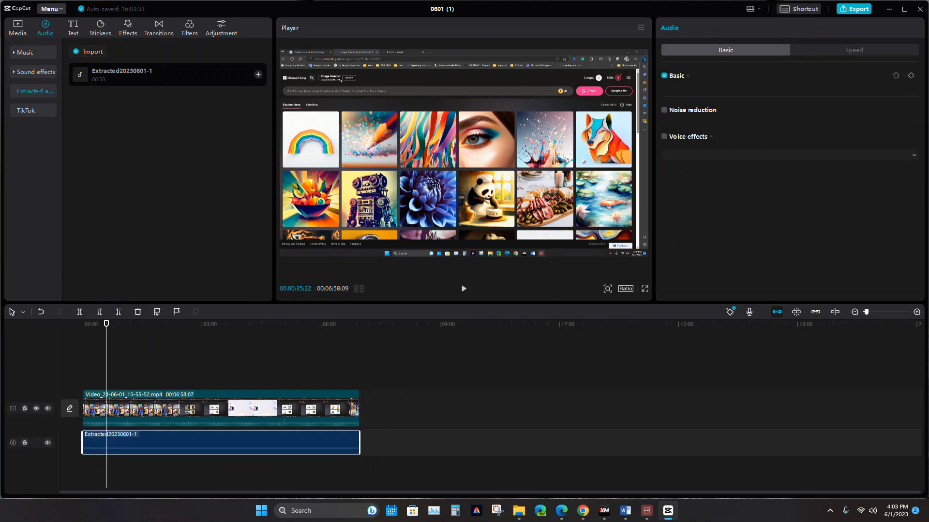
Step: Play the project from the start of the timeline to listen to the enhanced audio with the video
drag(107, 325, 83, 324)
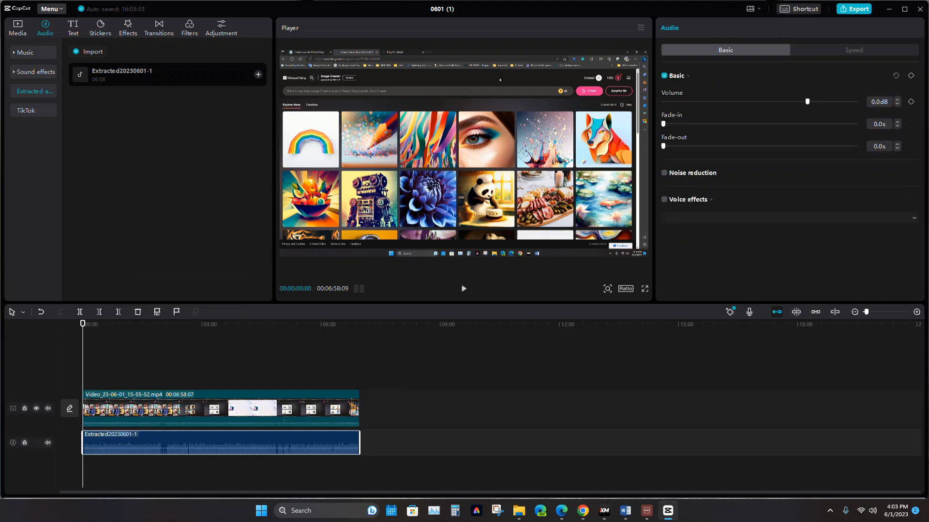
click(215, 414)
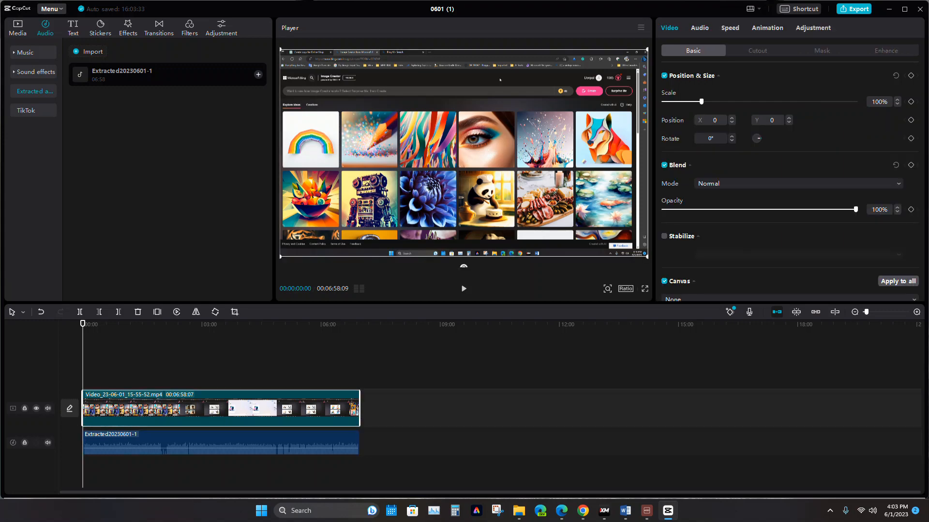
key(space)
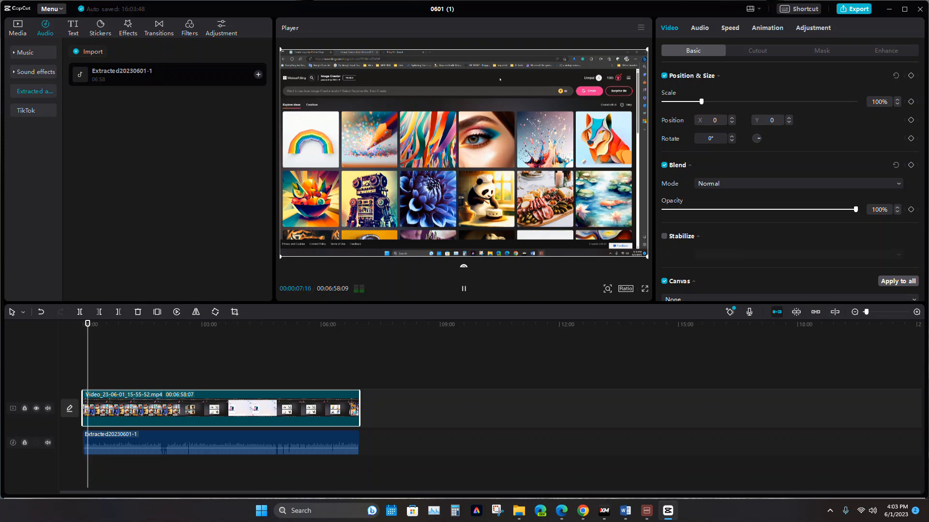
key(space)
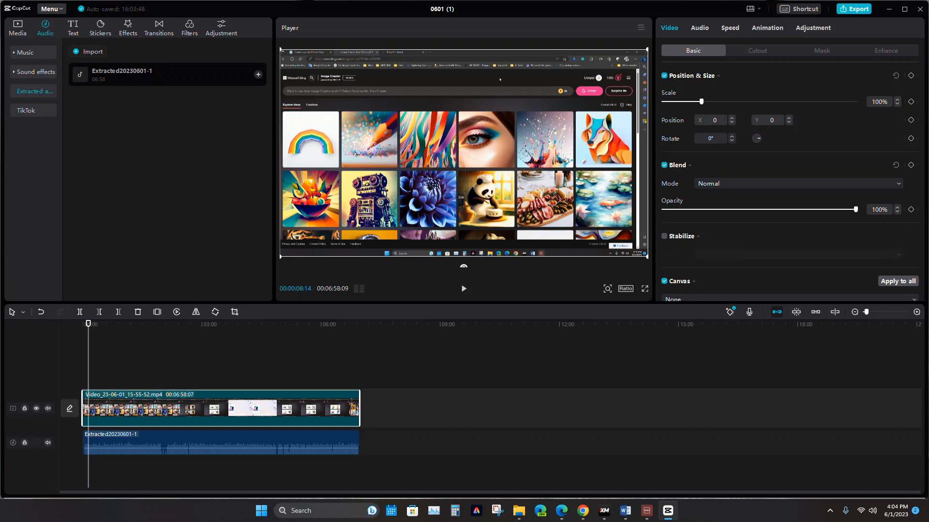
Step: Turn on Noise reduction for the video clip's audio and play a short section to hear it
click(700, 28)
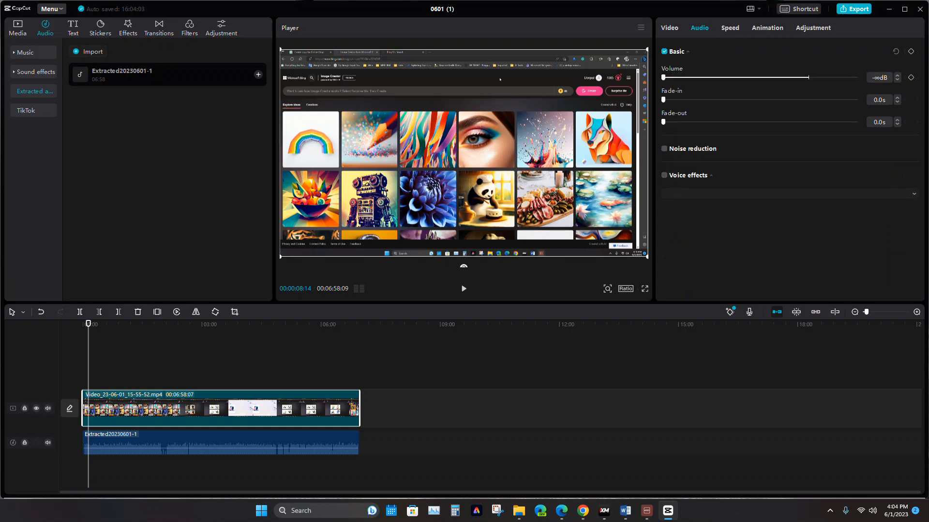
click(665, 148)
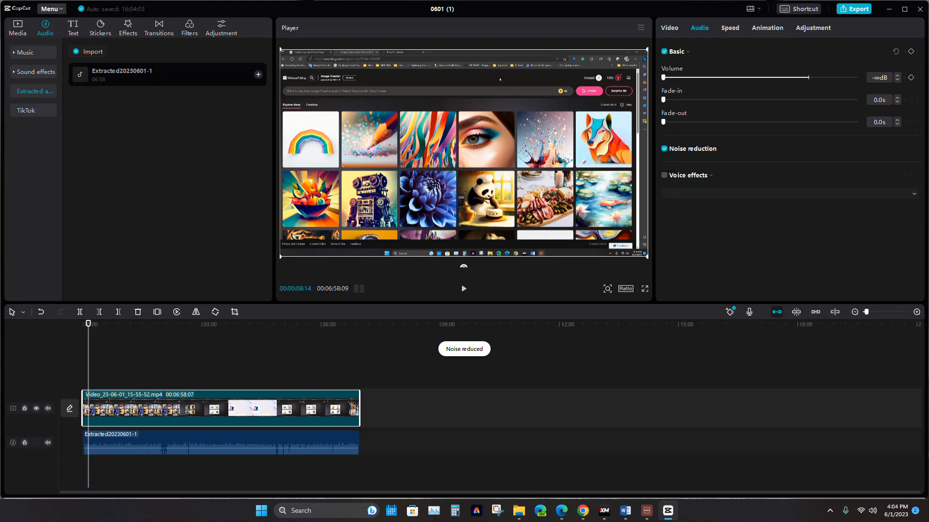
key(space)
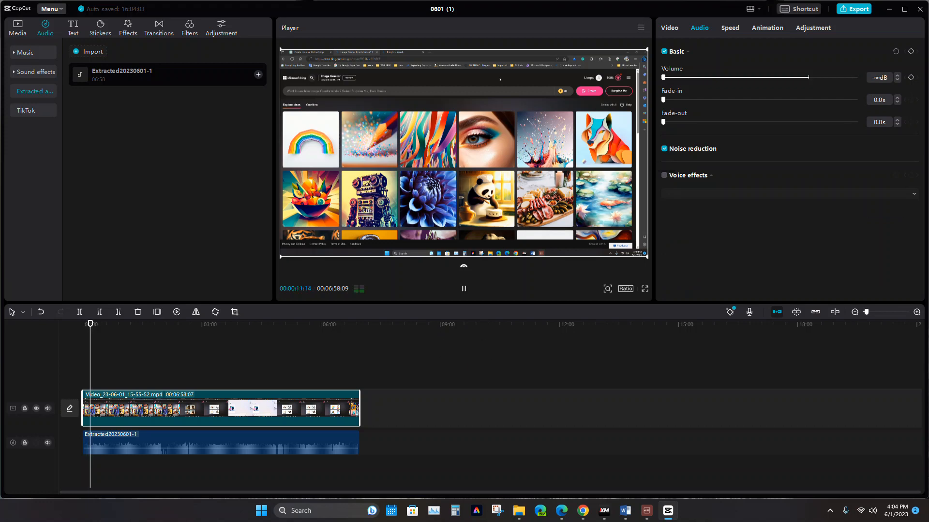
key(space)
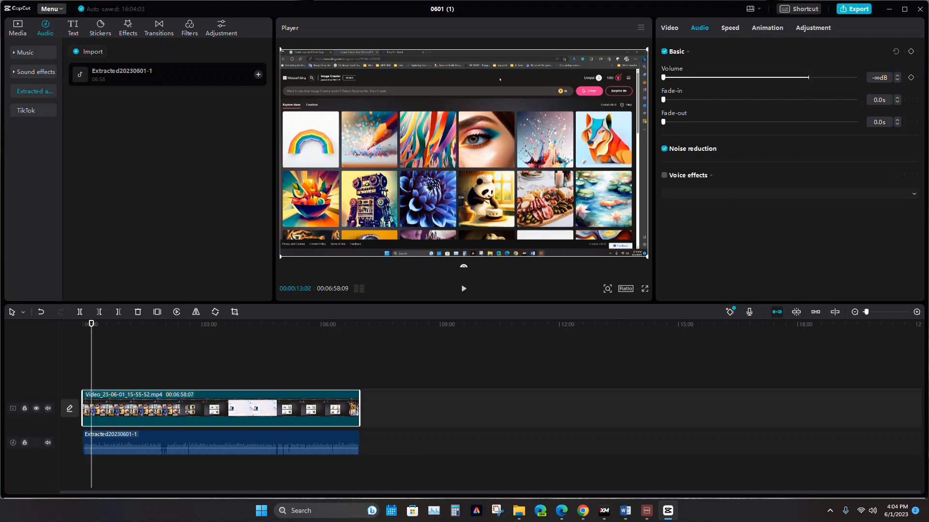
Step: Export the project under the title Bing Image with video exporting enabled alongside the MP3 audio
click(854, 9)
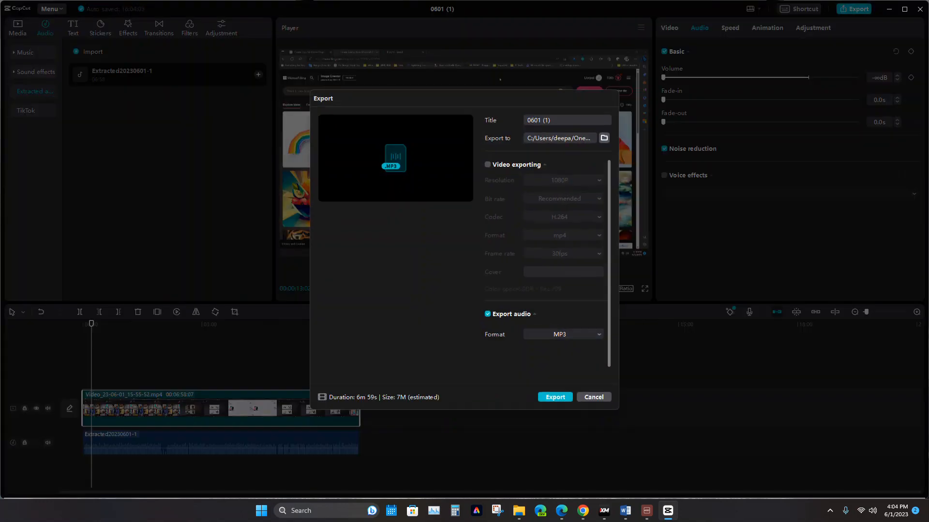
key(ctrl+a)
text(Bing Image)
click(488, 165)
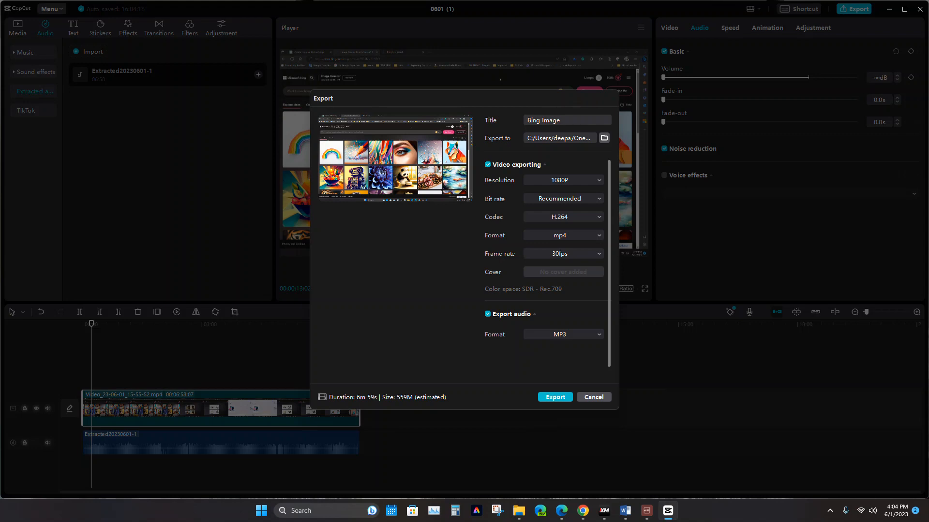
click(555, 397)
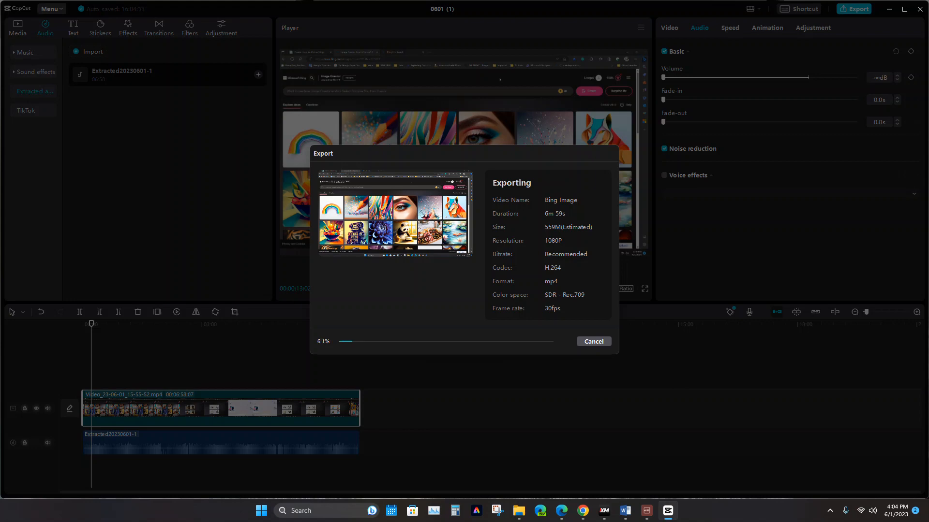
Step: Switch to Chrome, open canva.com in a new tab, and dismiss the downloads bar
click(582, 511)
click(809, 8)
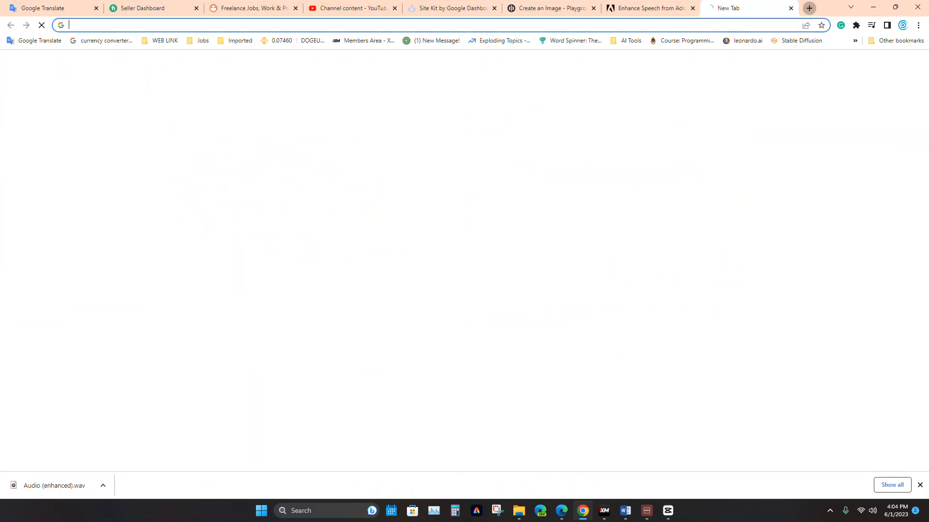
text(vca)
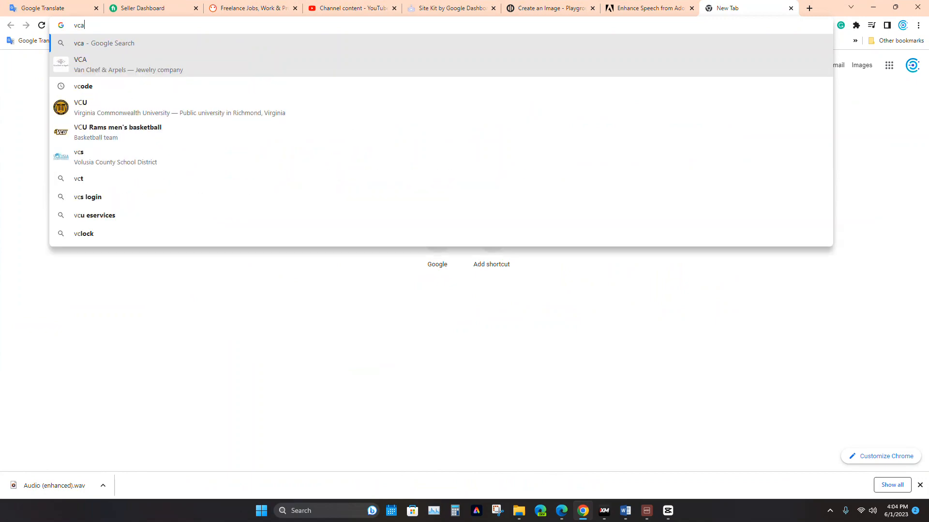
text(n)
key(BackSpace)
key(BackSpace)
key(BackSpace)
key(BackSpace)
text(c)
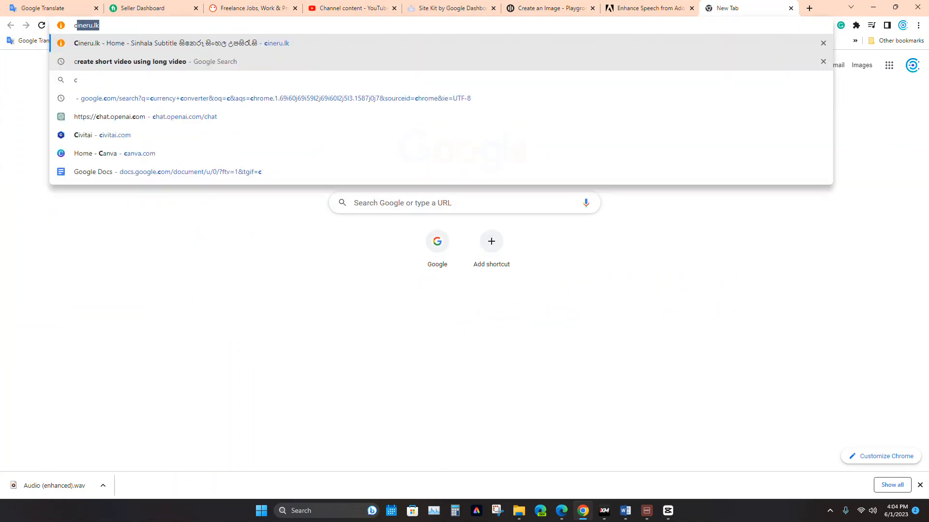
text(anva)
key(Return)
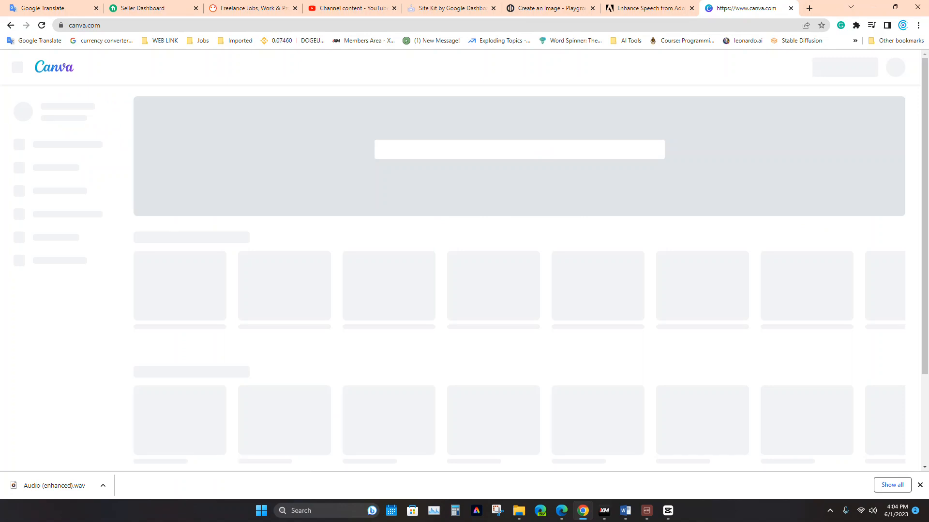
click(920, 485)
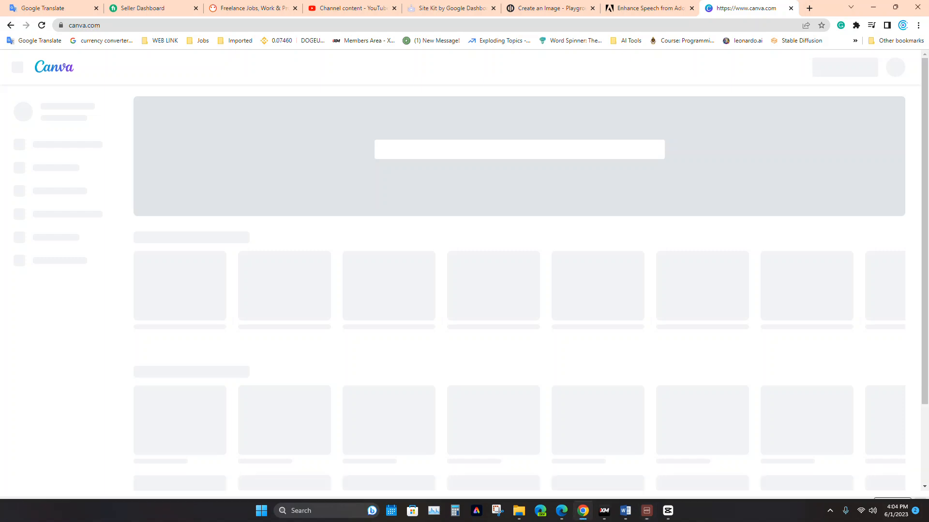
Step: Reload the Canva page and check the video export's progress in CapCut before returning to Chrome
click(647, 511)
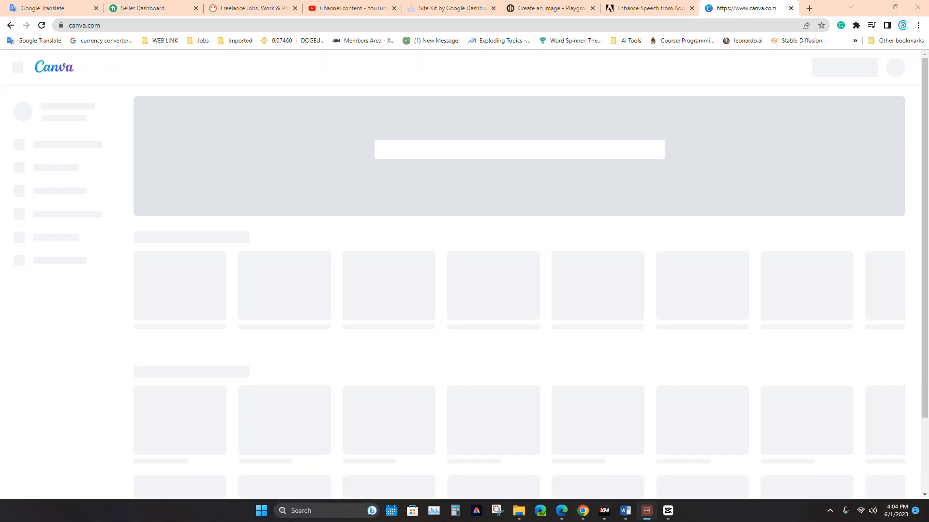
click(42, 26)
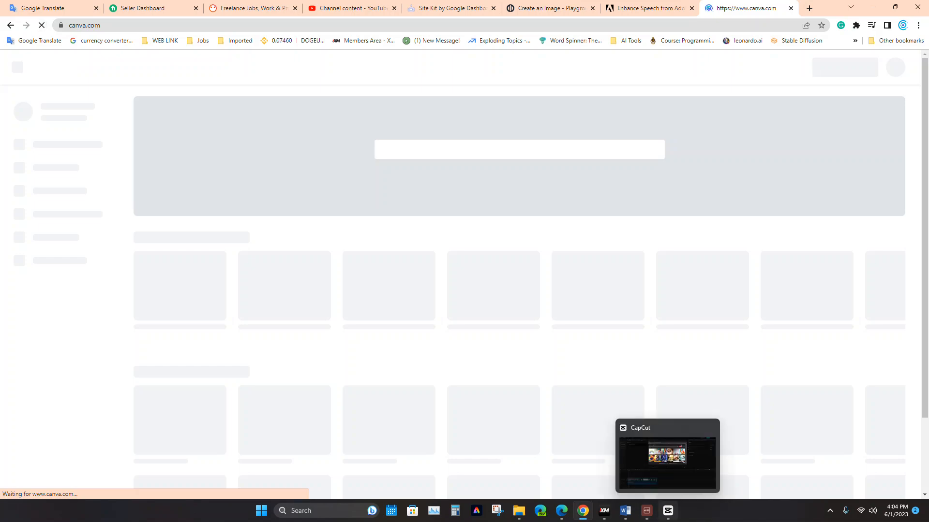
click(668, 510)
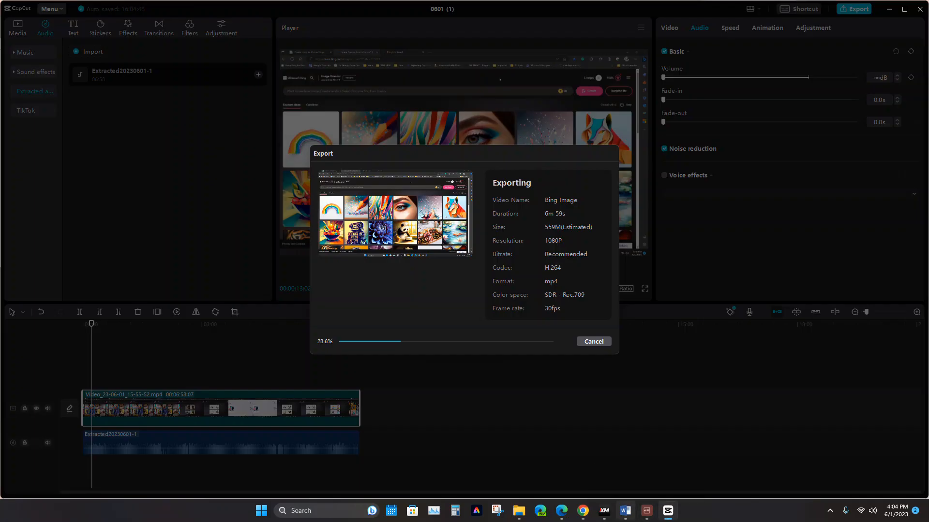
click(583, 510)
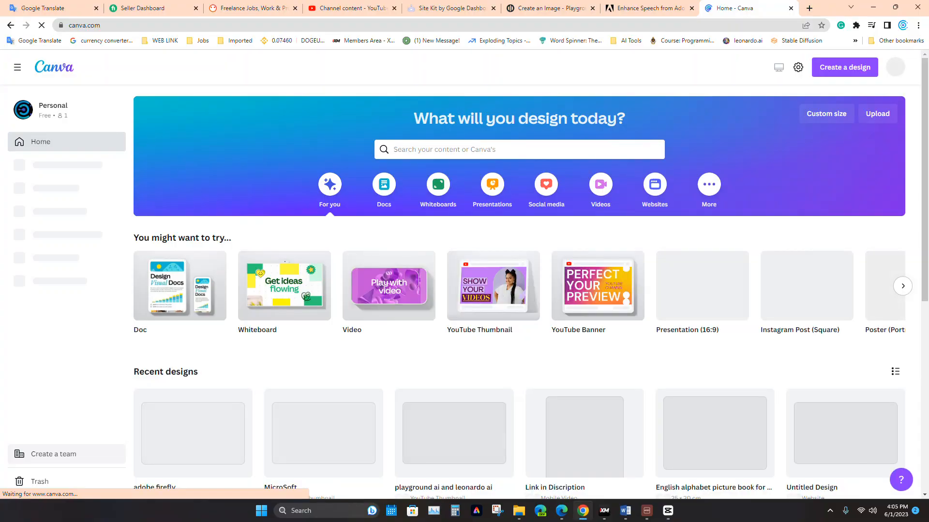
Step: Create a new YouTube Thumbnail design and apply the Black and Red Simple Unboxing Youtube Thumbnail template
click(844, 67)
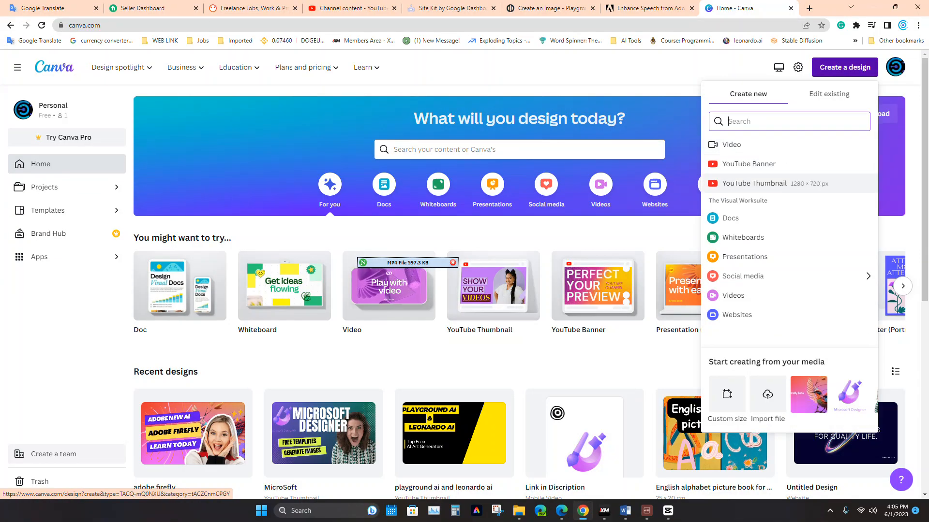
click(755, 183)
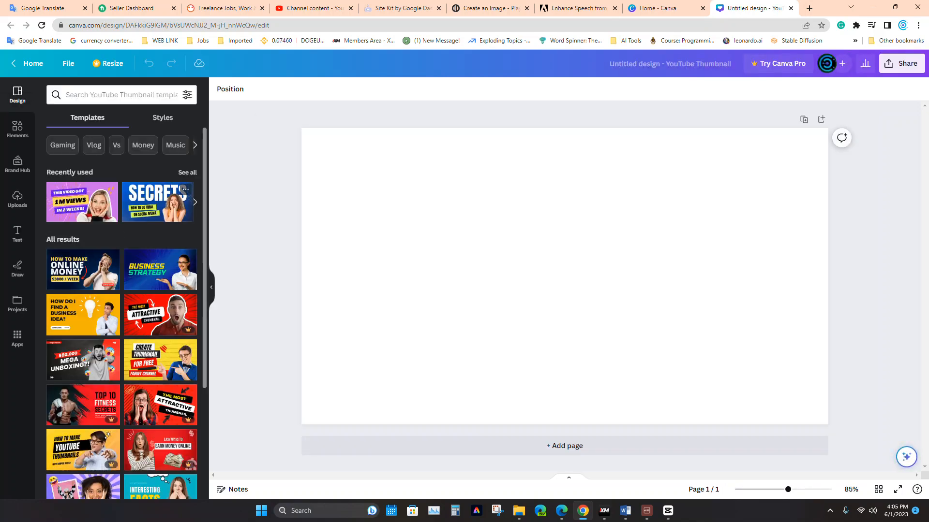
scroll(186, 208, down, 1)
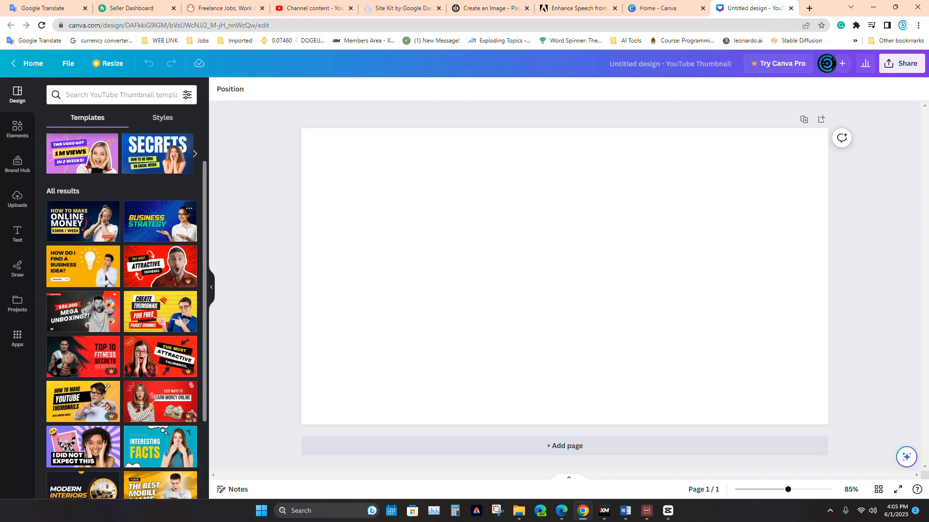
scroll(187, 208, down, 1)
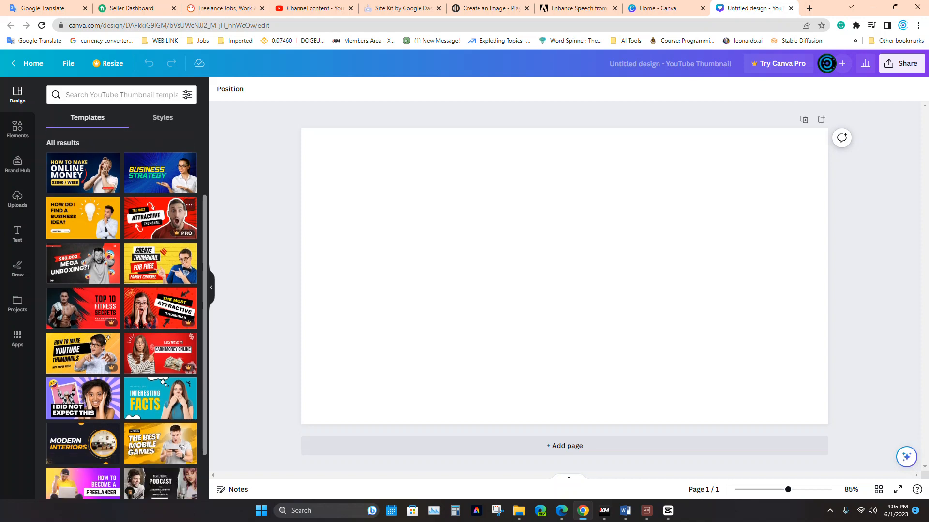
scroll(111, 208, down, 1)
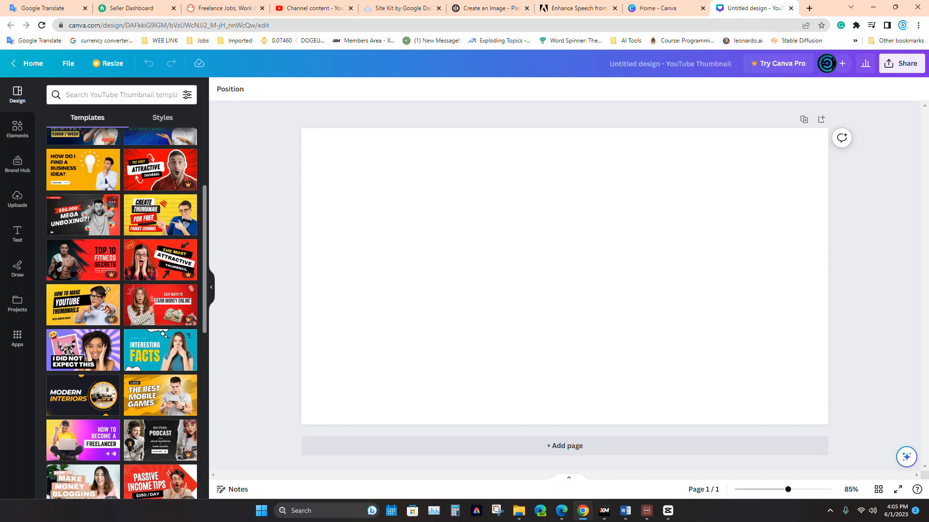
click(97, 215)
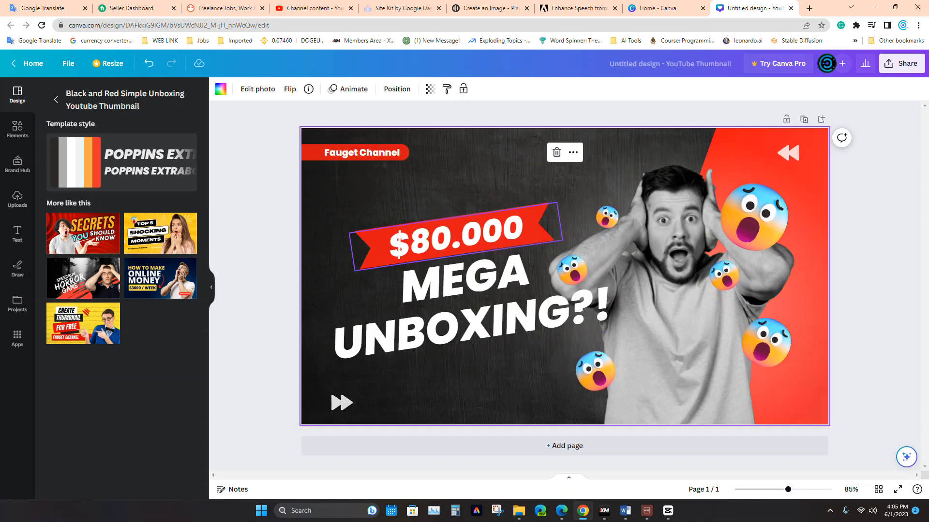
Step: Replace the $80.000 text on the red ribbon with BING IMAGE and reduce its font size to 47.3
double_click(455, 237)
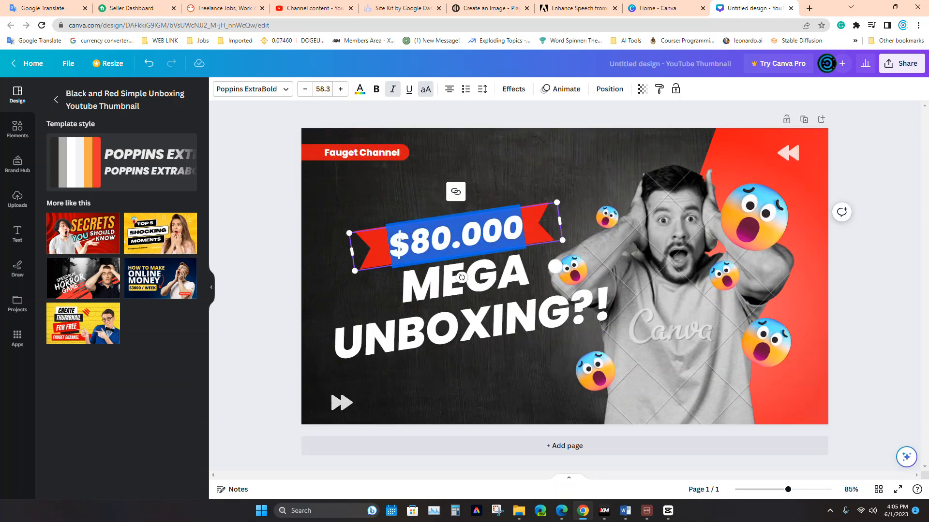
text(BING)
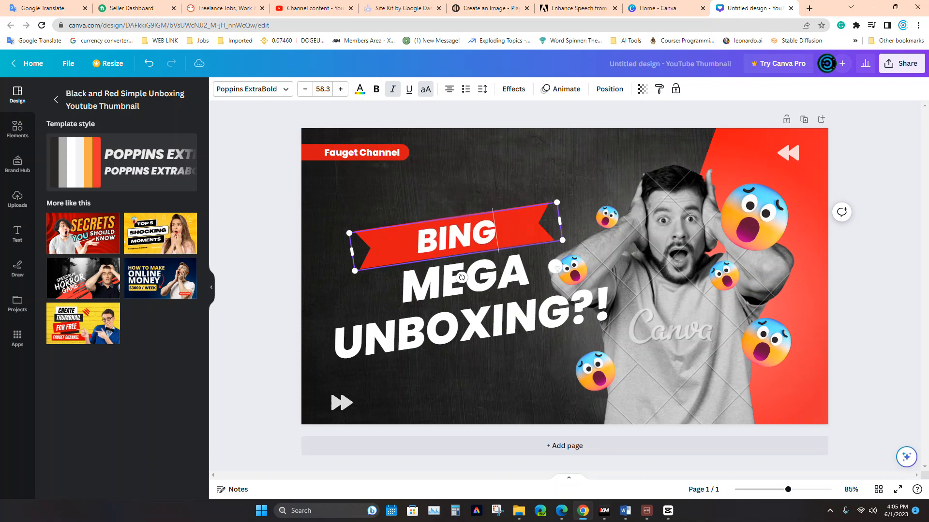
text( IMAGE)
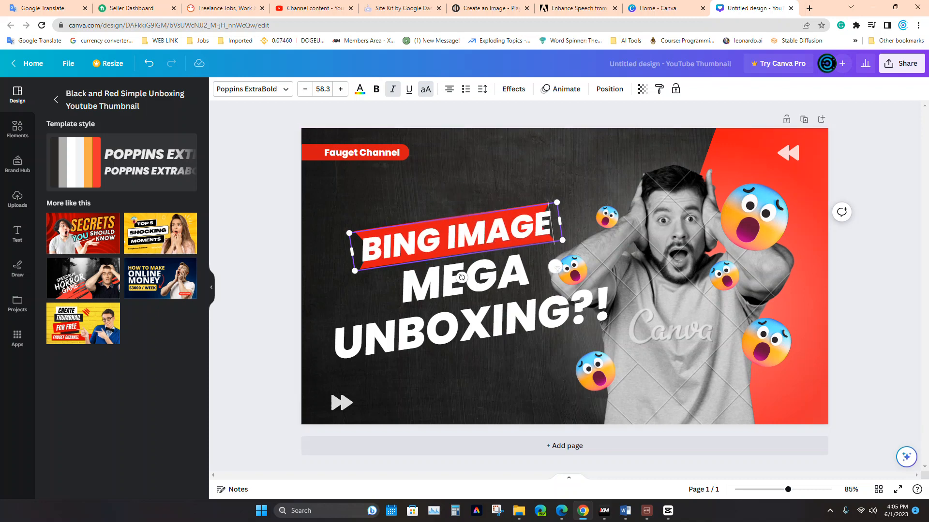
click(305, 89)
triple_click(305, 90)
triple_click(305, 89)
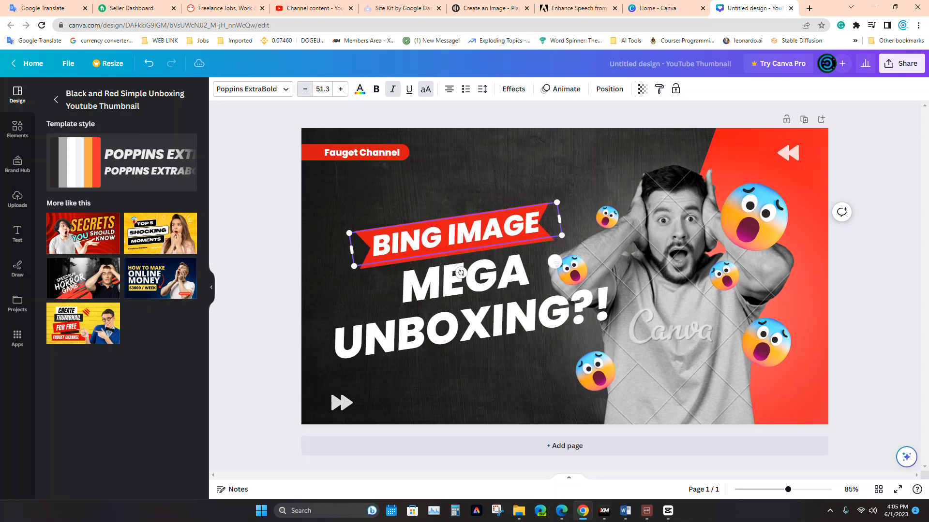
triple_click(305, 89)
click(305, 89)
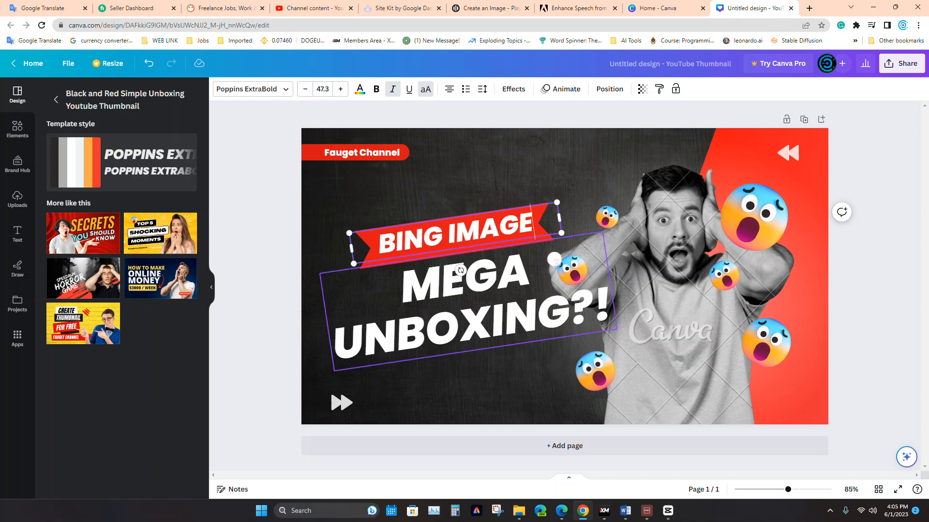
Step: Replace the MEGA UNBOXING?! headline with CREATE FREE on the first line and LOGO on the second
click(465, 305)
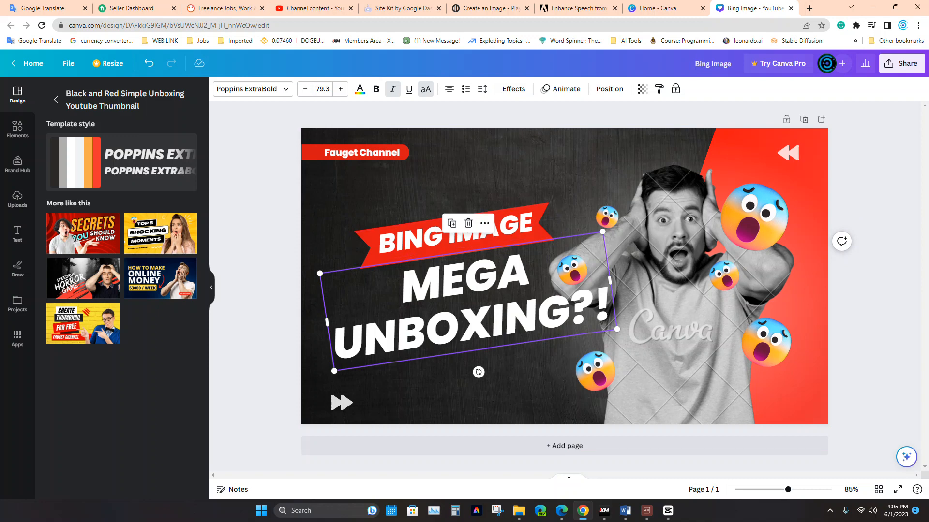
double_click(465, 306)
text(C)
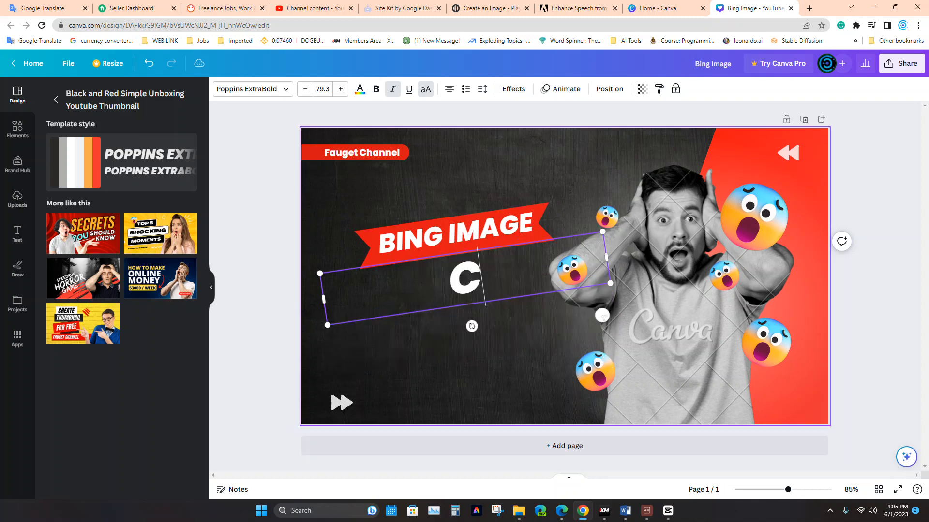
text(REATE FREE)
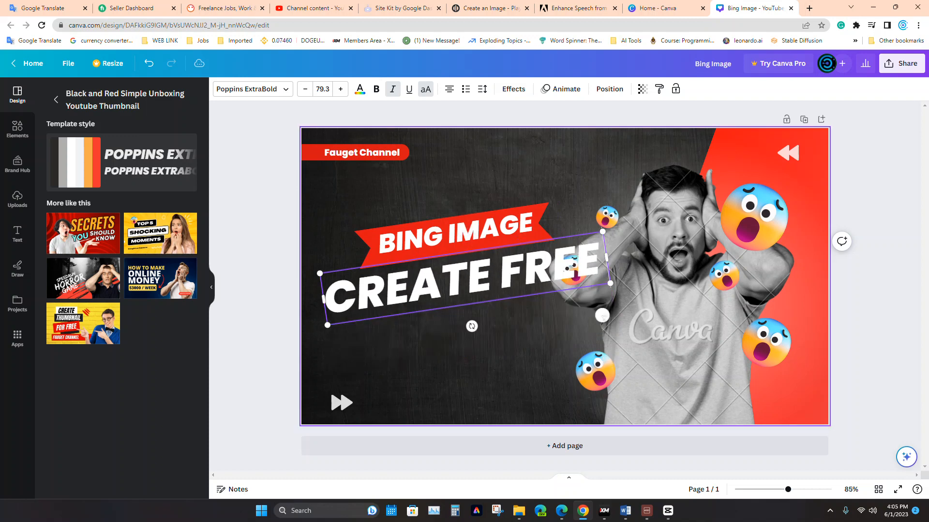
key(Return)
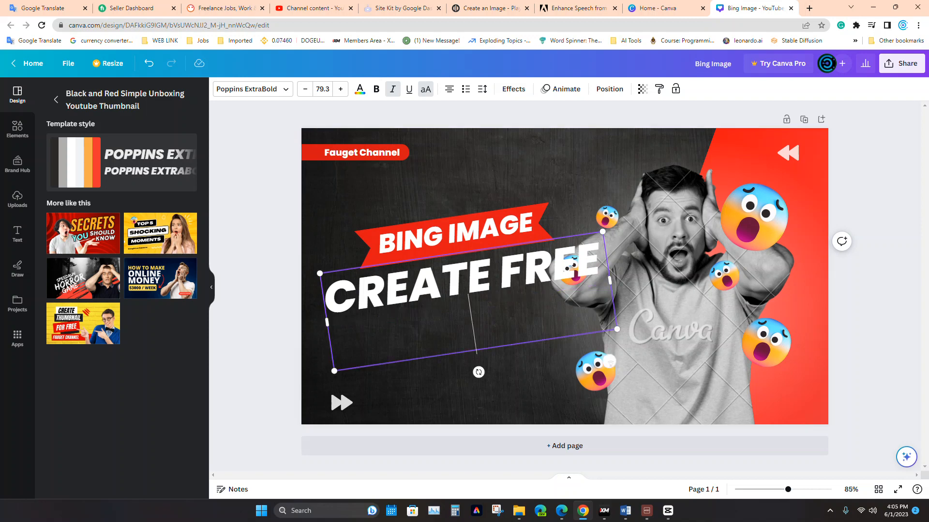
text(LOGO)
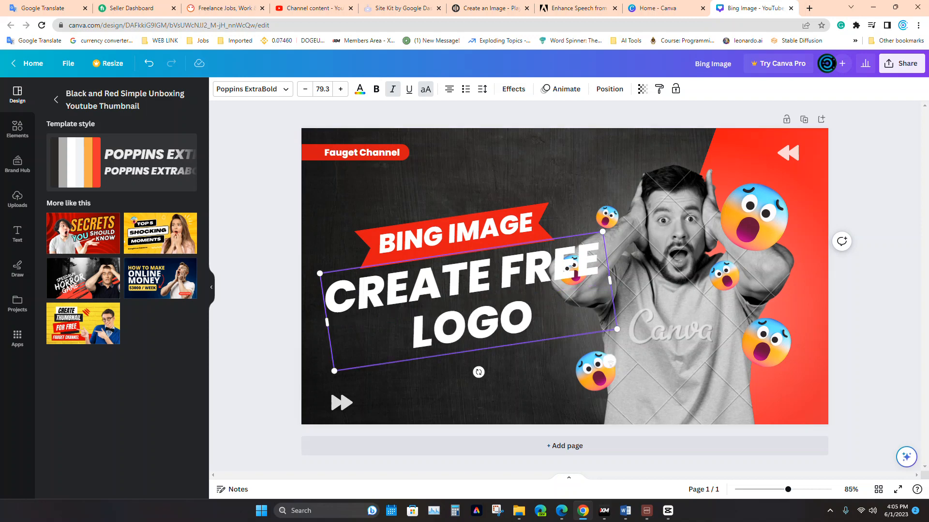
click(609, 362)
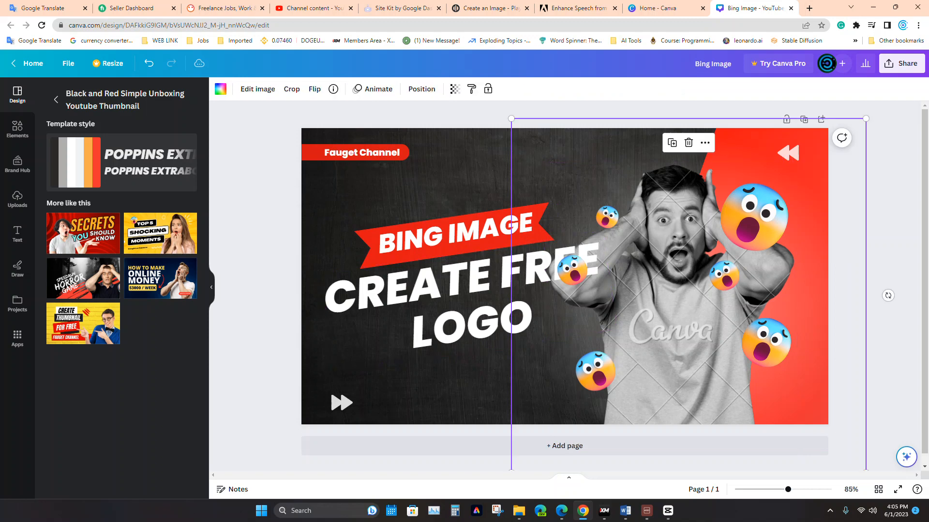
Step: Replace the Fauget Channel text in the thumbnail's red banner with Subcribe
click(409, 153)
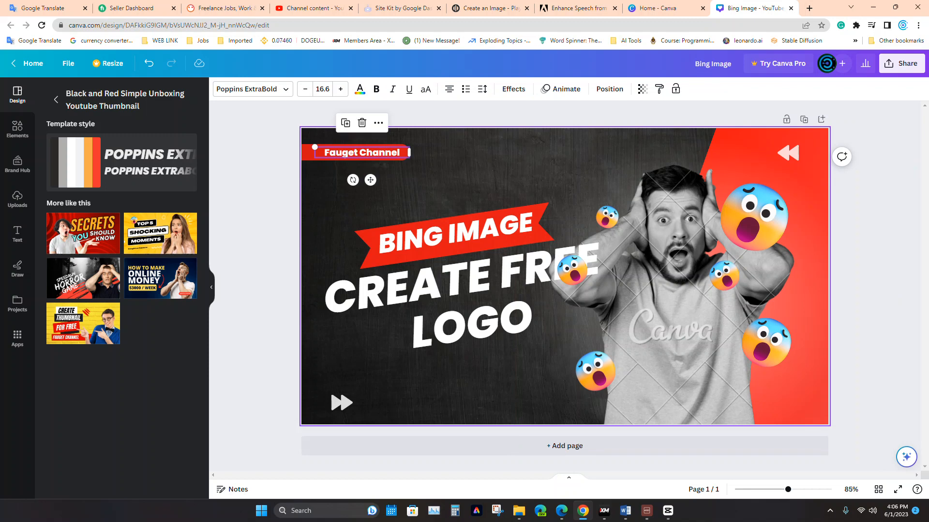
double_click(403, 153)
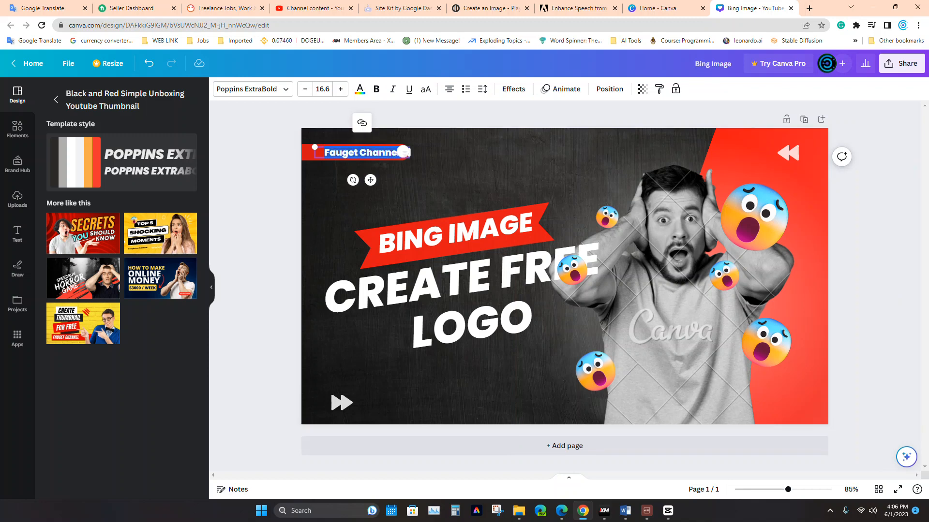
text(Sub)
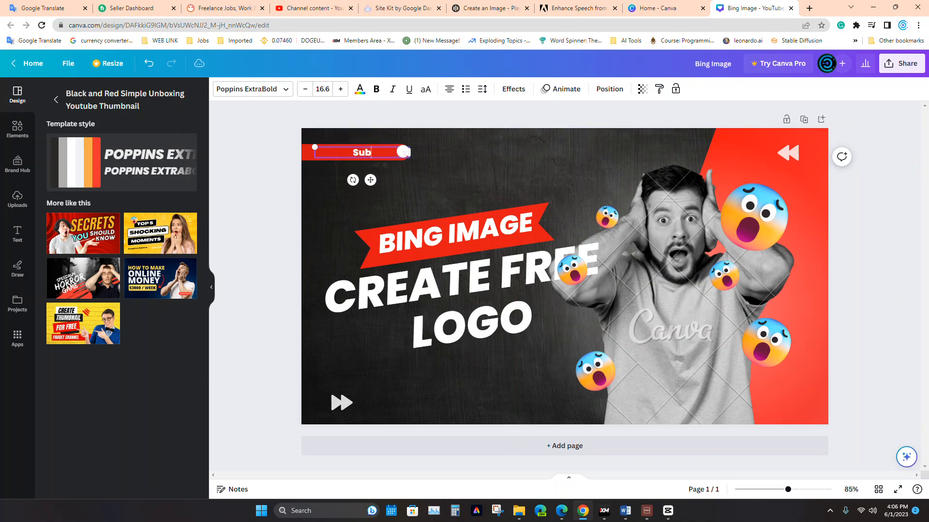
text(cribe)
click(464, 150)
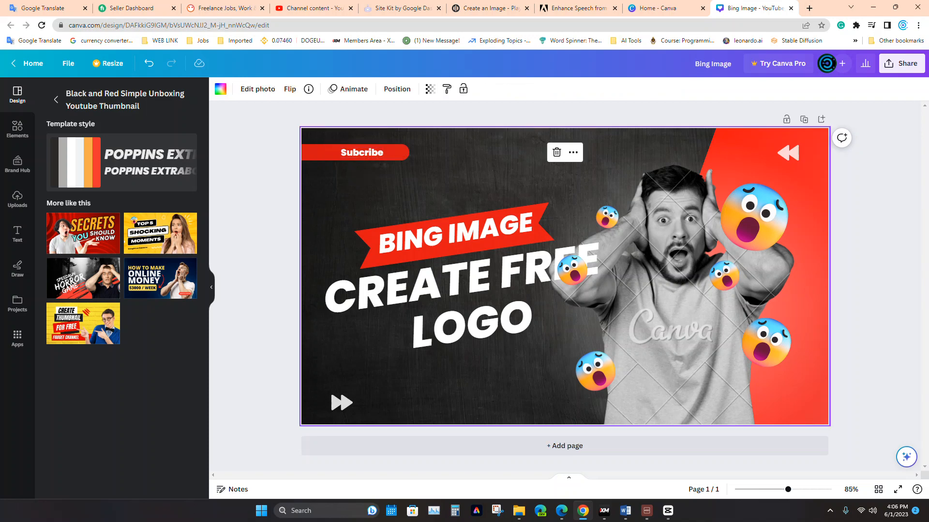
Step: Check the banner word Subcribe in Google Translate, accept the suggested spelling Subscribe, and copy it
click(362, 152)
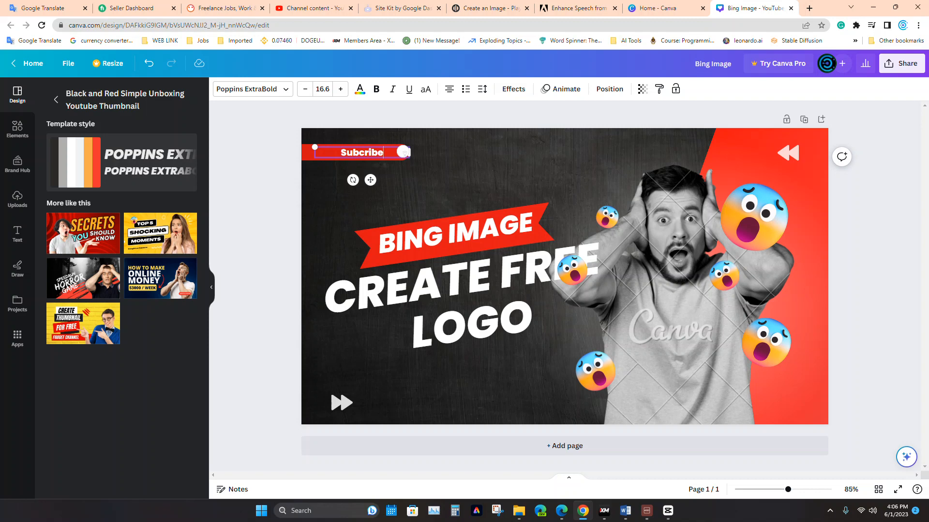
key(BackSpace)
key(BackSpace)
key(ctrl+z)
click(47, 9)
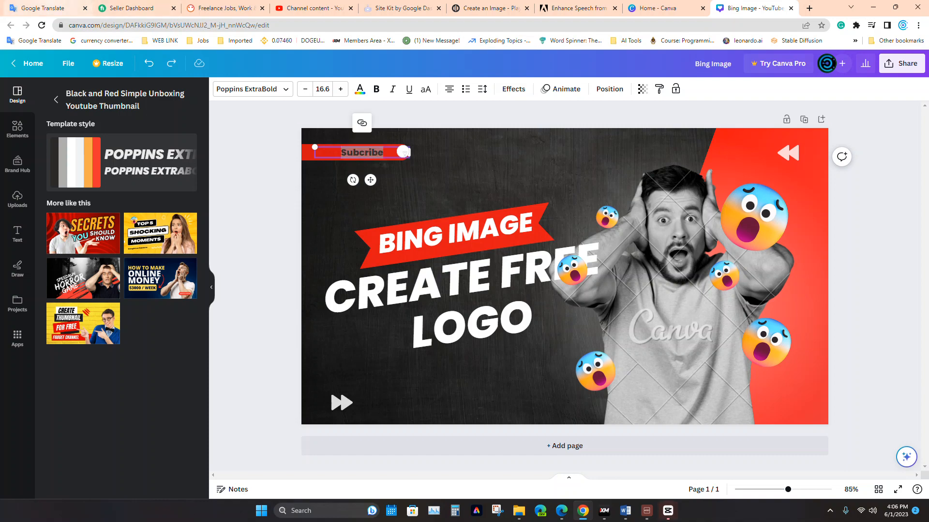
click(445, 151)
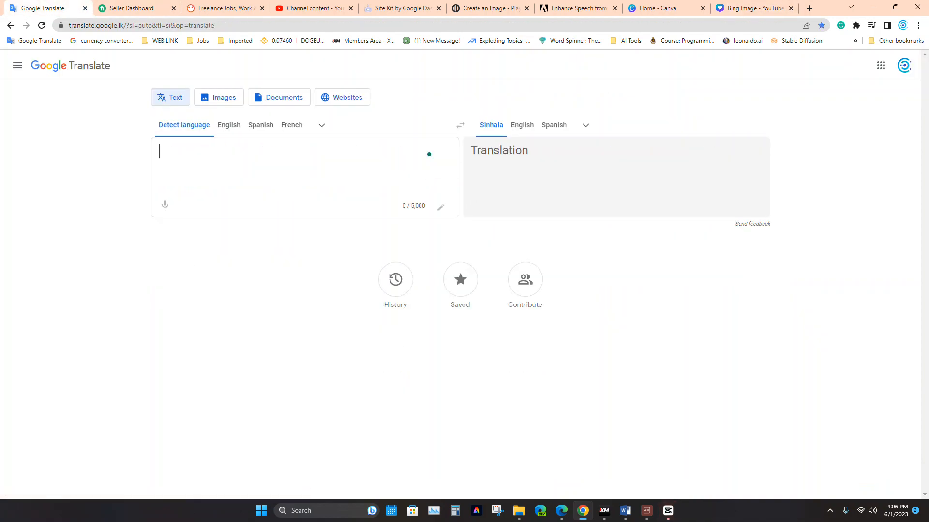
text(Subcribe)
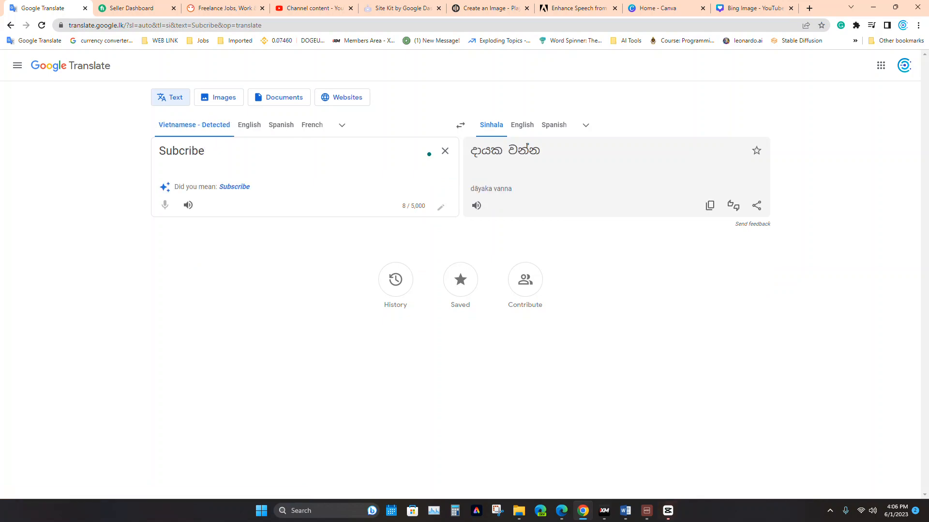
click(234, 187)
key(ctrl+a)
key(ctrl+c)
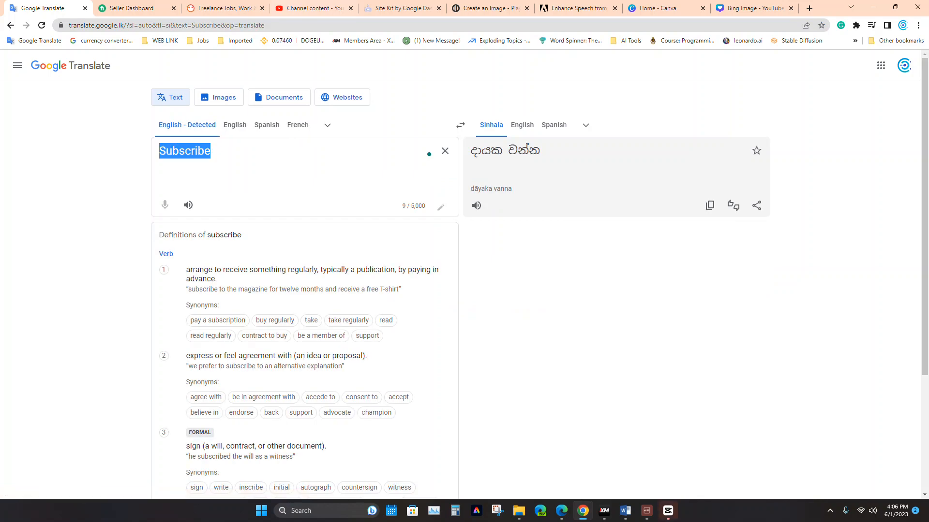
Step: Return to the Canva design and replace the selected banner text with the copied word Subscribe
click(749, 8)
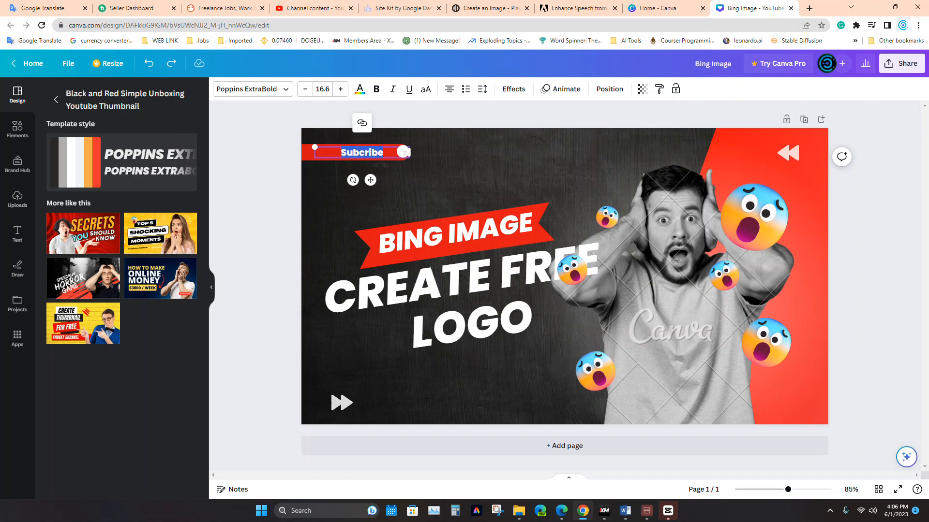
key(ctrl+v)
click(503, 178)
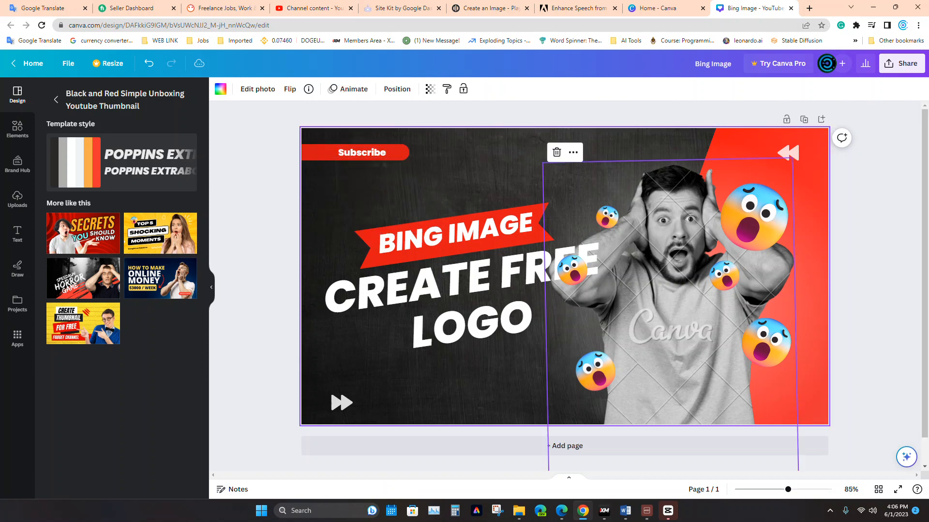
Step: Delete the watermarked photo of the shocked man from the thumbnail
click(669, 300)
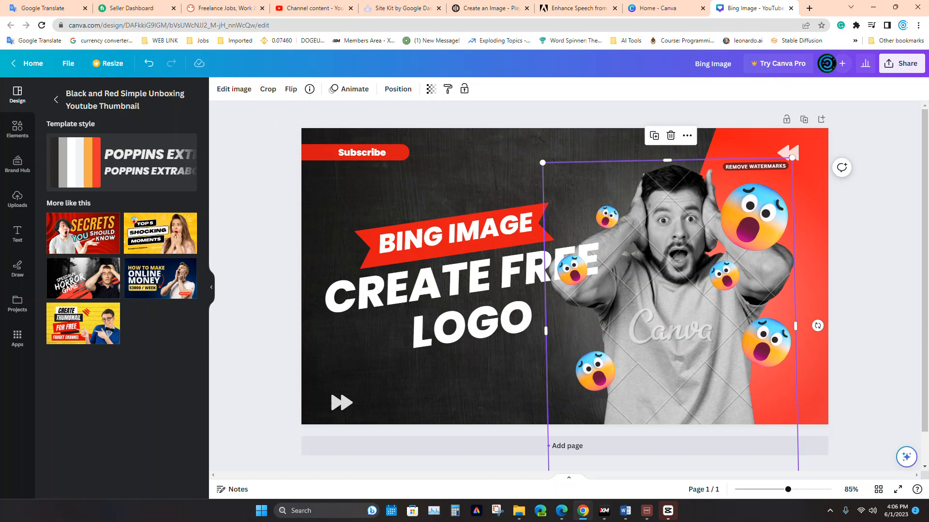
key(Delete)
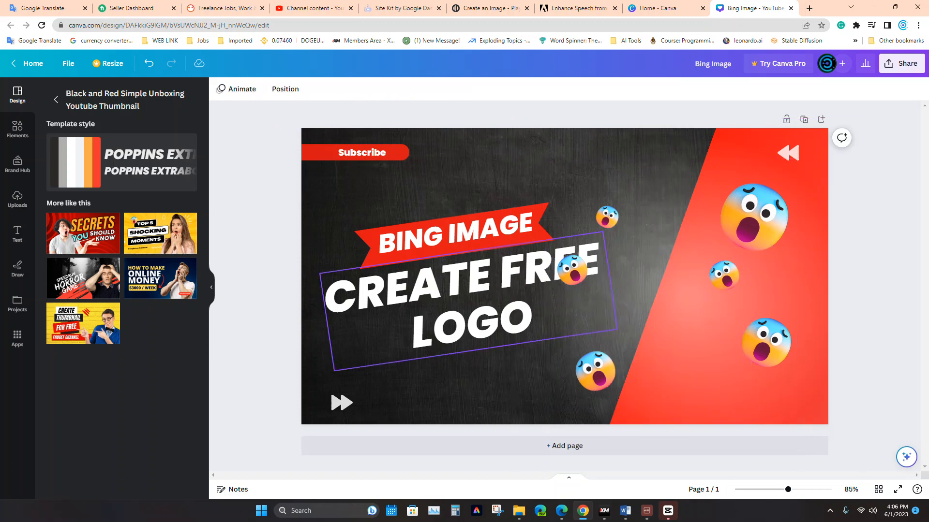
Step: Open pexels.com in a new browser tab and search its free photos for surprise
click(809, 8)
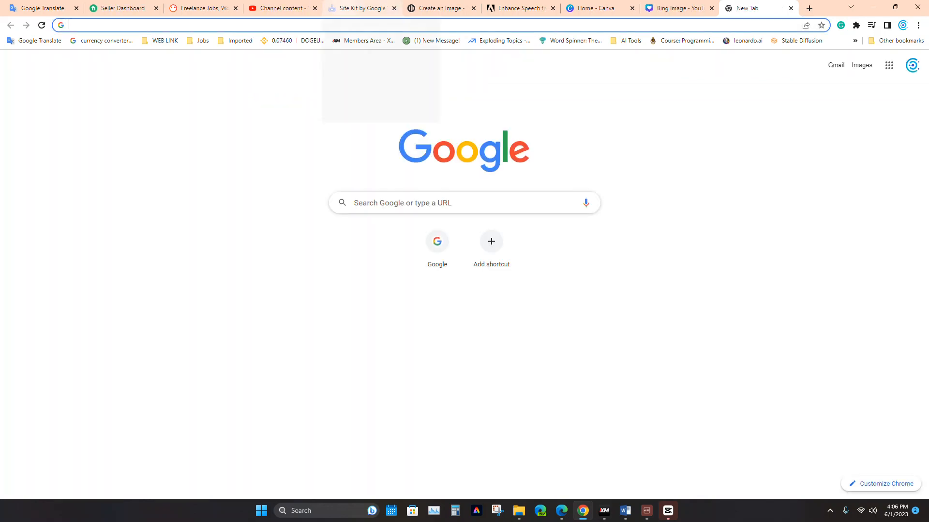
text(pexal)
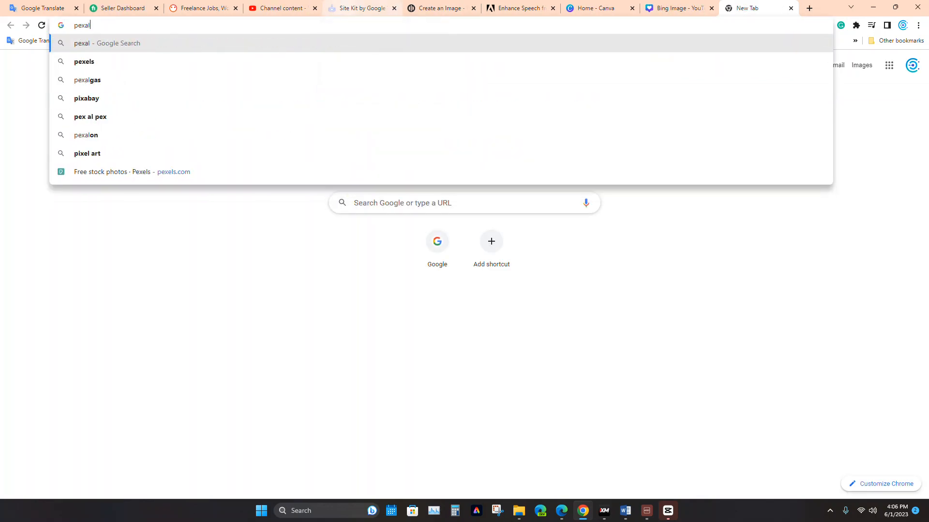
click(132, 172)
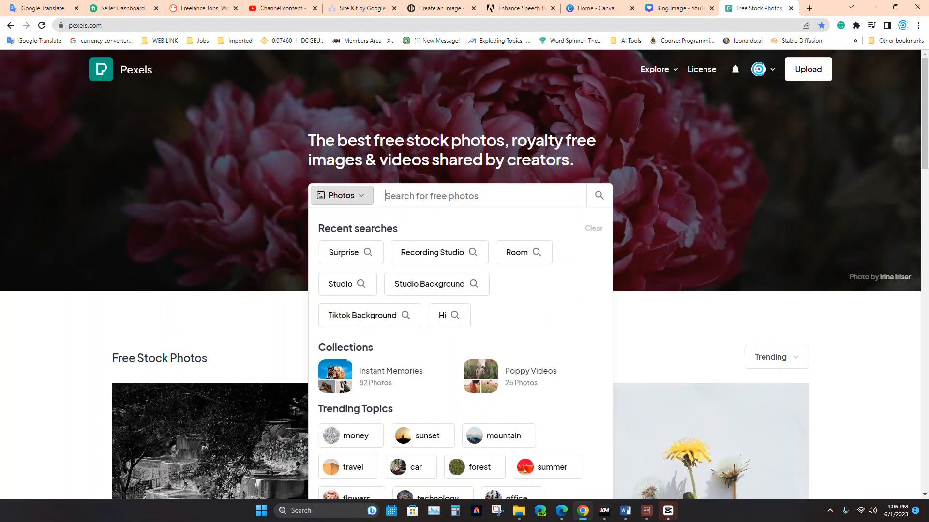
text(sup)
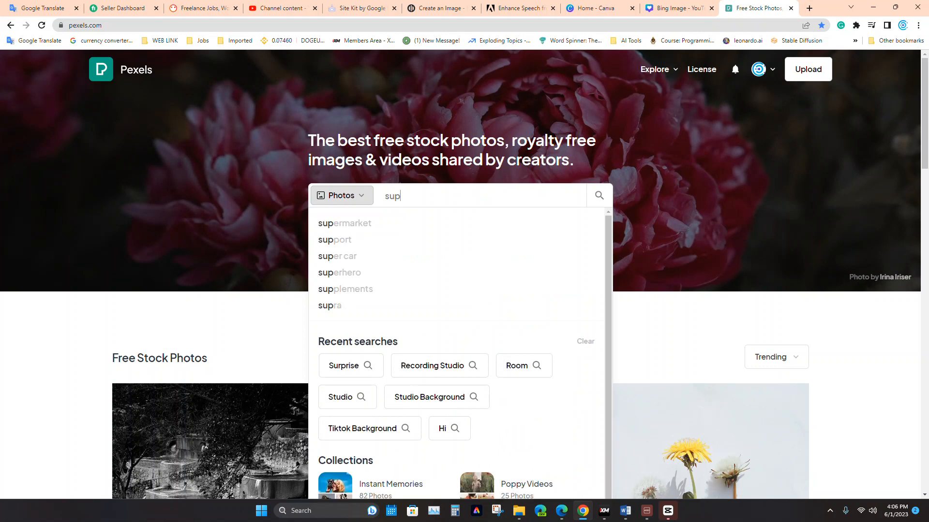
text(r)
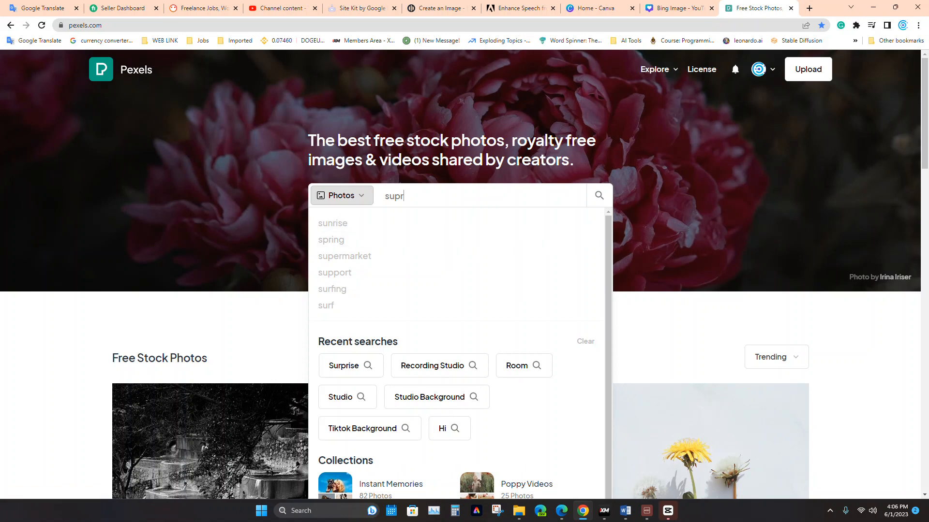
text(i)
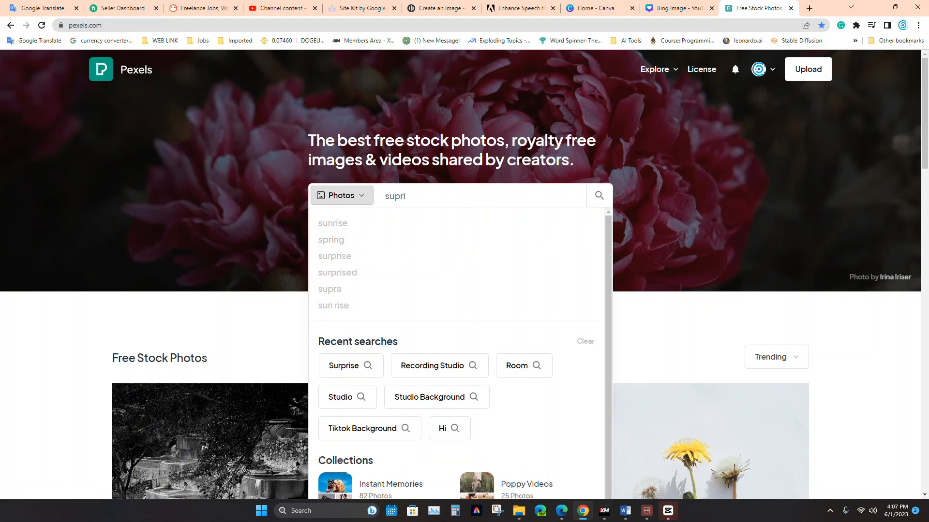
click(334, 256)
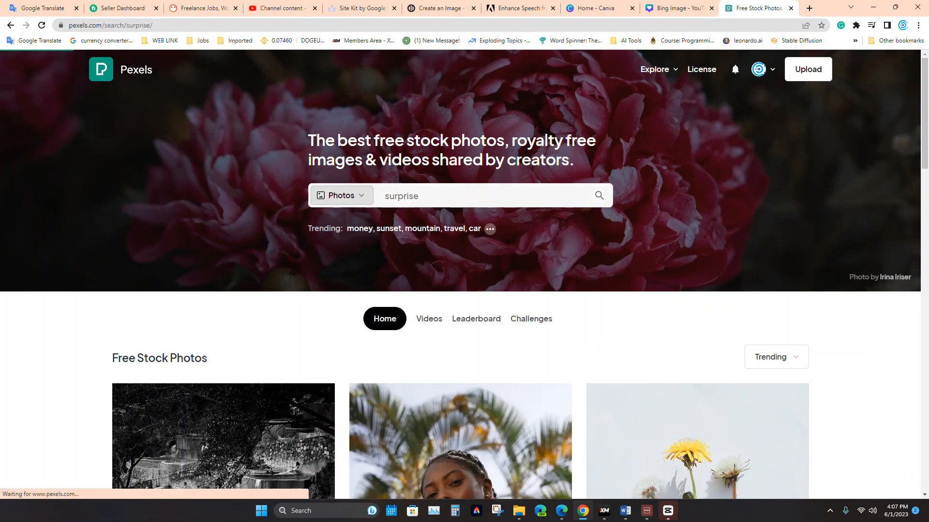
Step: Browse the surprise photos and open the one of the smiling woman in a yellow T-shirt holding her hands apart
scroll(460, 294, down, 4)
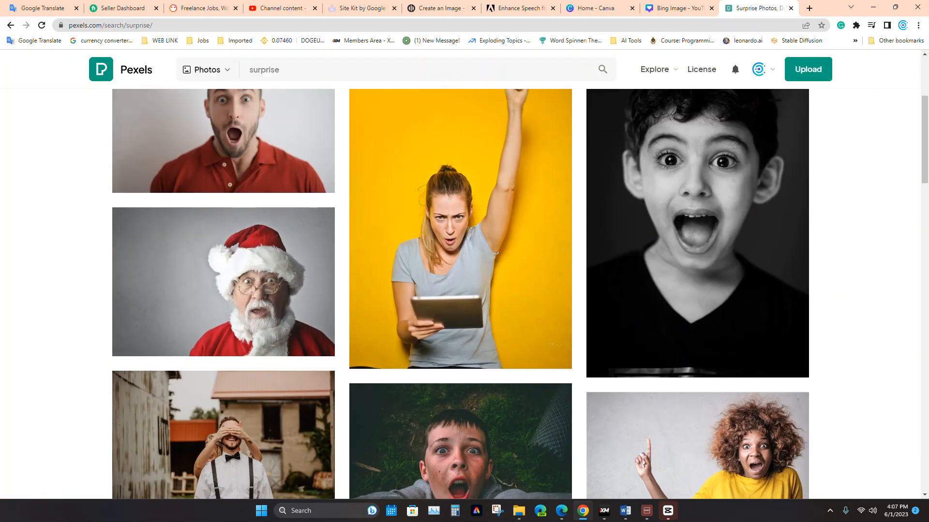
scroll(460, 294, down, 4)
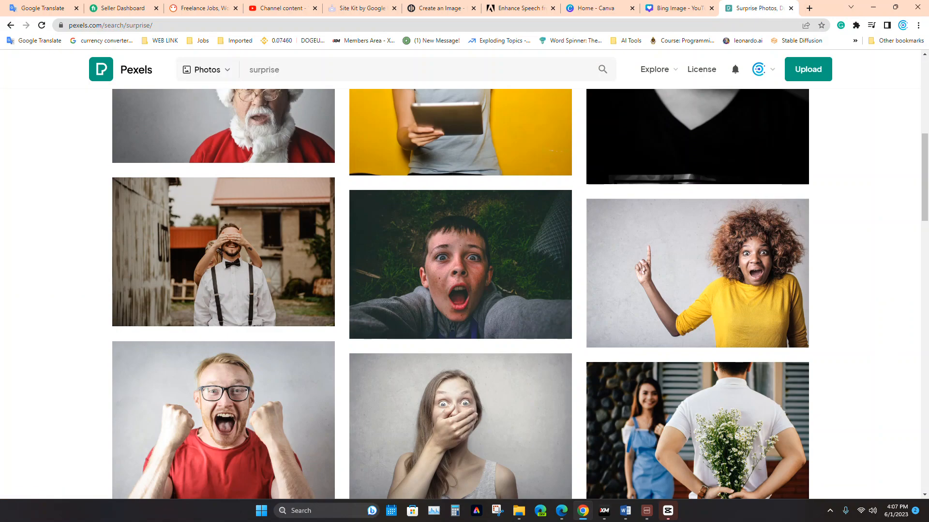
scroll(460, 293, down, 6)
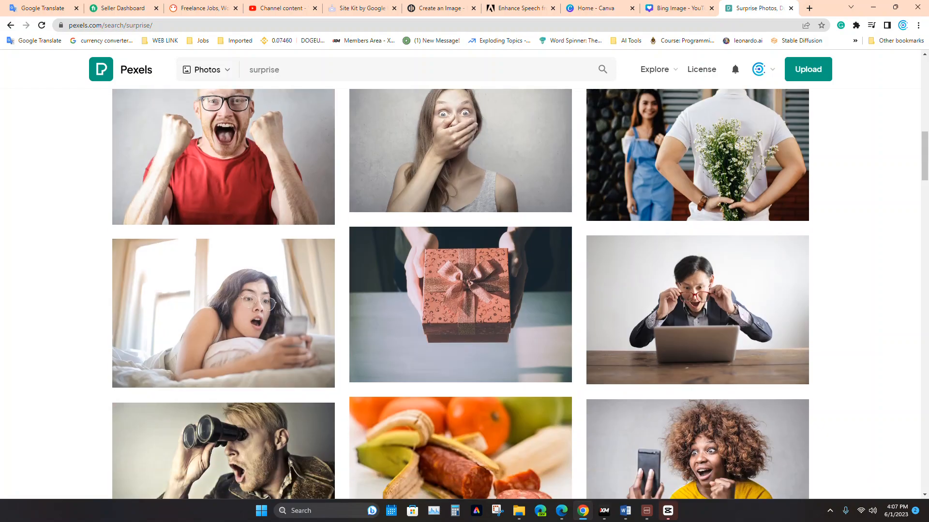
scroll(460, 294, down, 14)
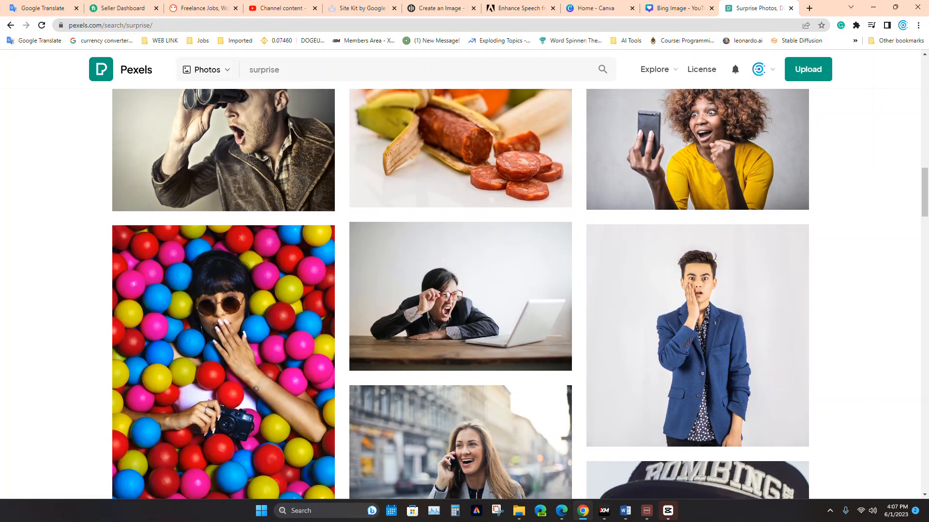
scroll(460, 294, down, 5)
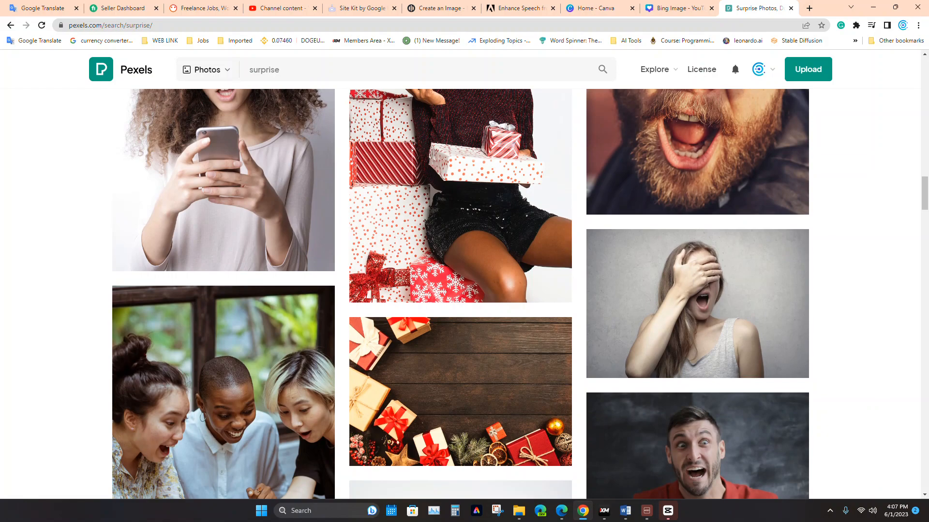
scroll(460, 294, down, 6)
scroll(460, 294, down, 14)
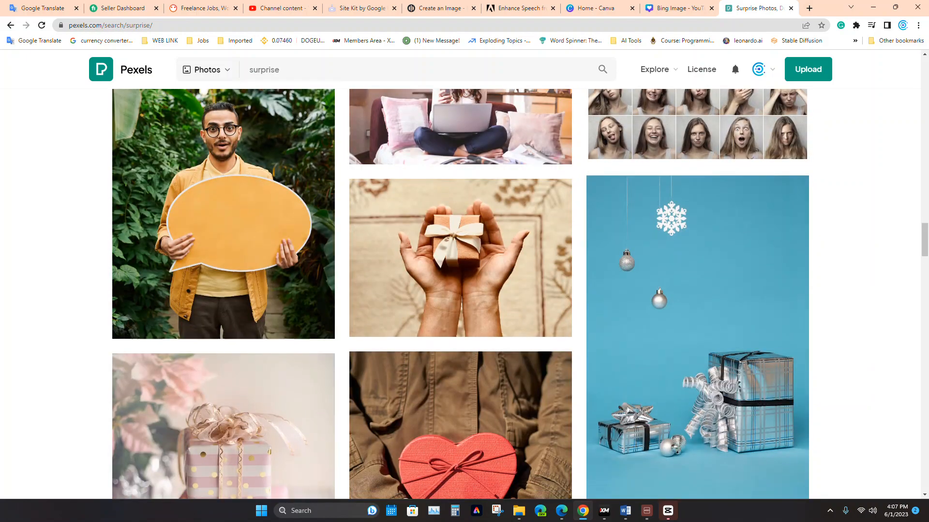
scroll(460, 294, down, 5)
scroll(461, 294, down, 1)
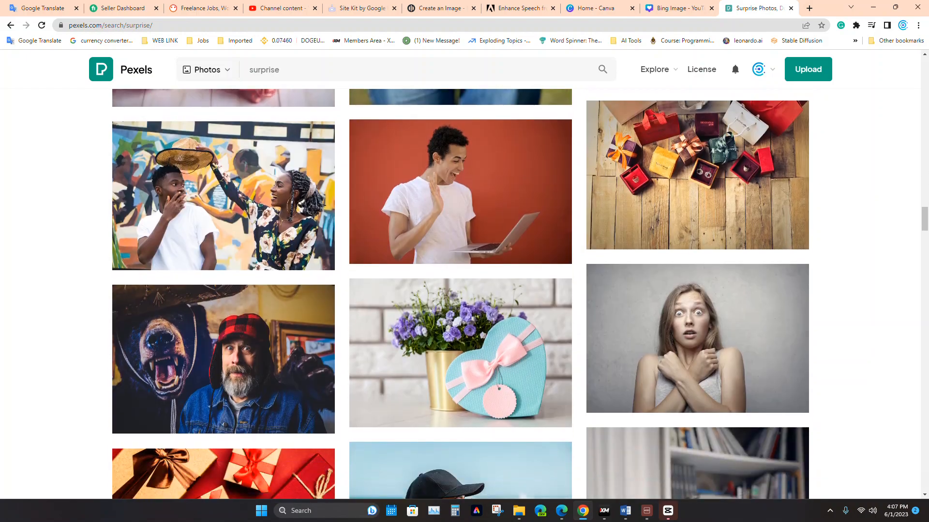
scroll(460, 294, down, 5)
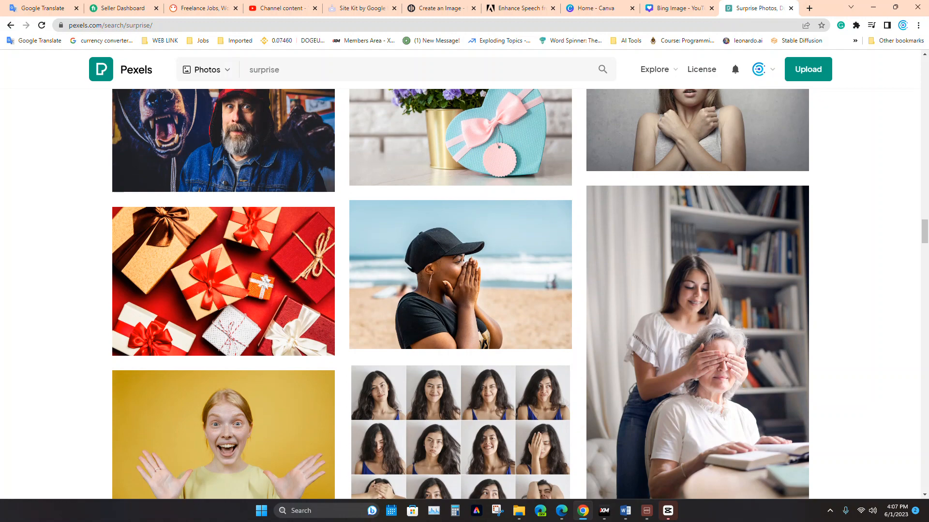
scroll(460, 293, down, 5)
click(222, 203)
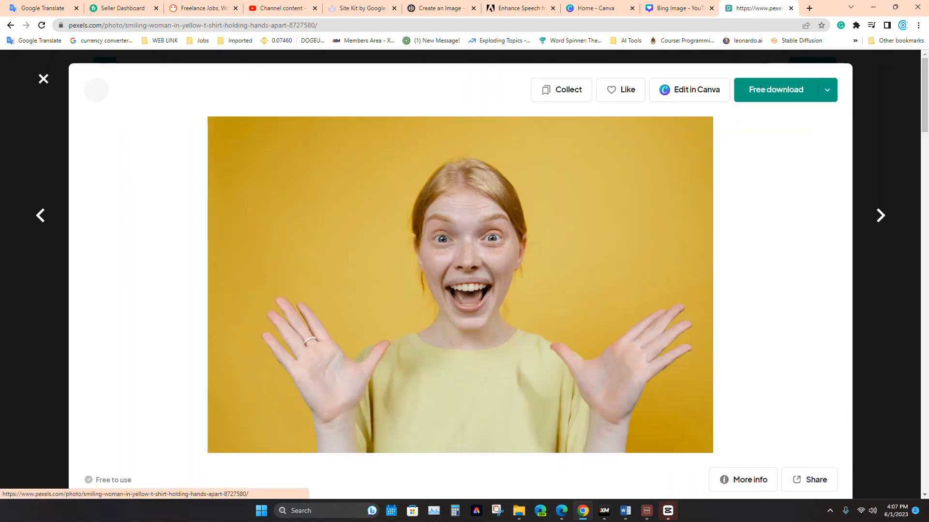
Step: Download the photo in its original size and open remove.bg/upload in a new browser tab
click(827, 90)
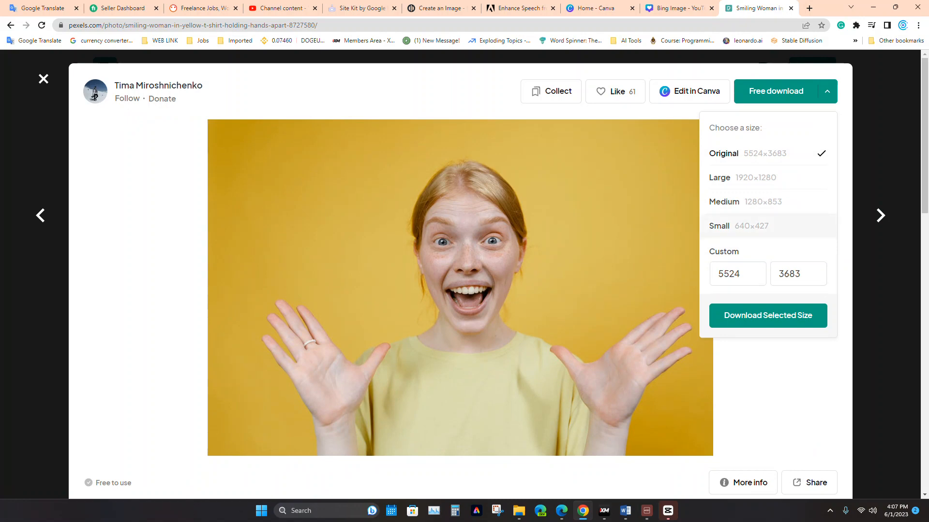
click(768, 316)
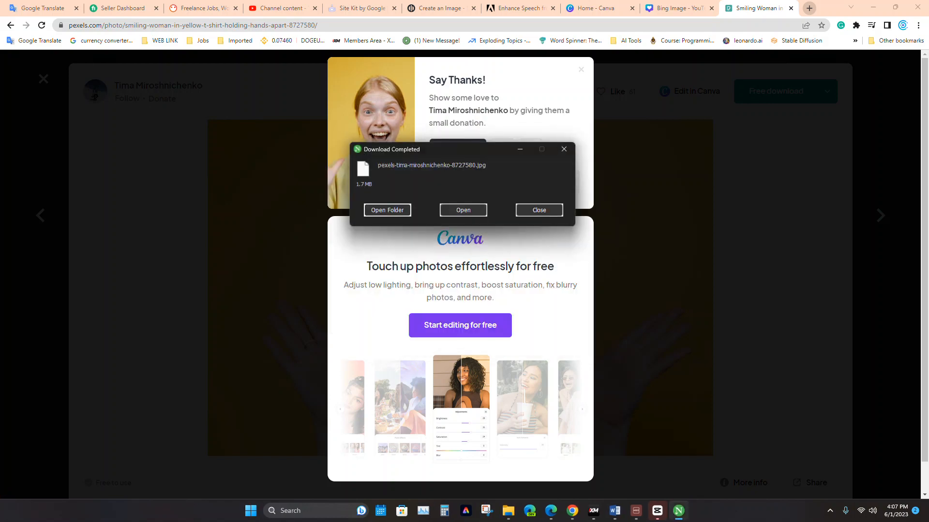
key(ctrl+t)
text(r)
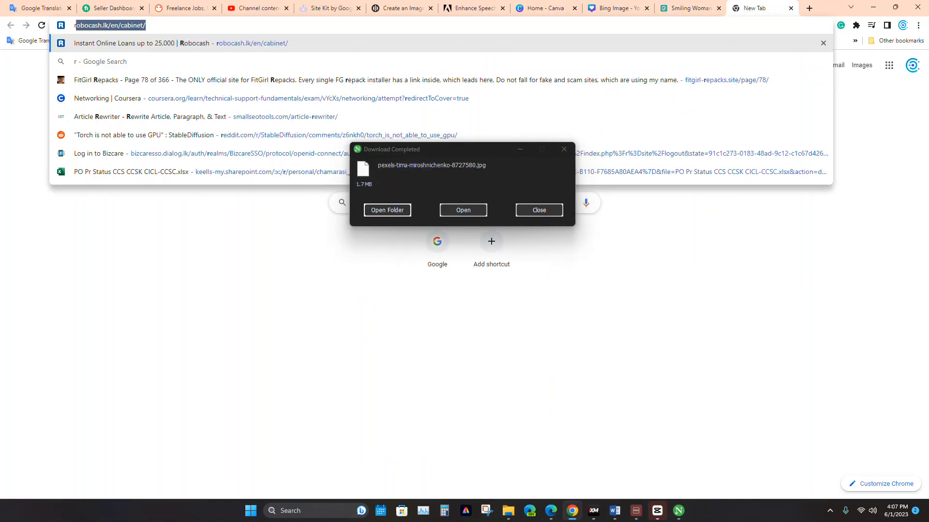
text(epo)
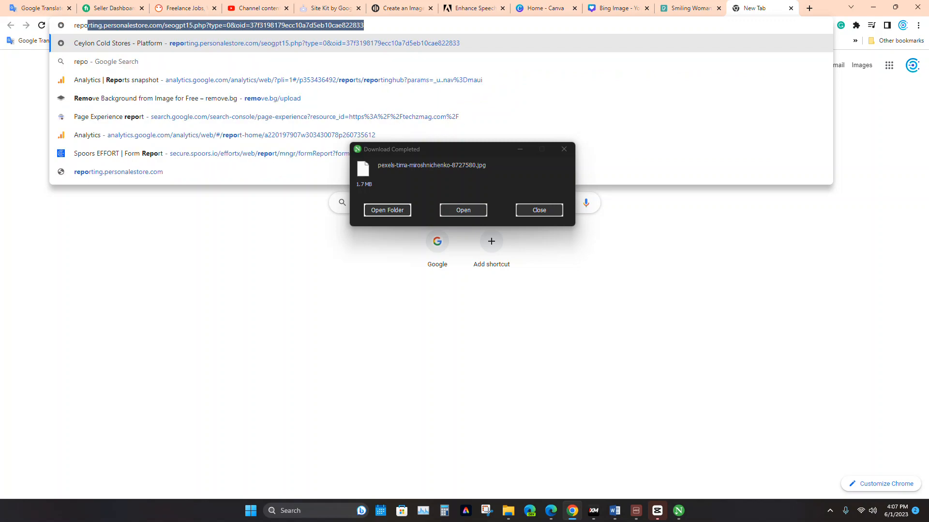
text(m)
key(BackSpace)
key(BackSpace)
key(BackSpace)
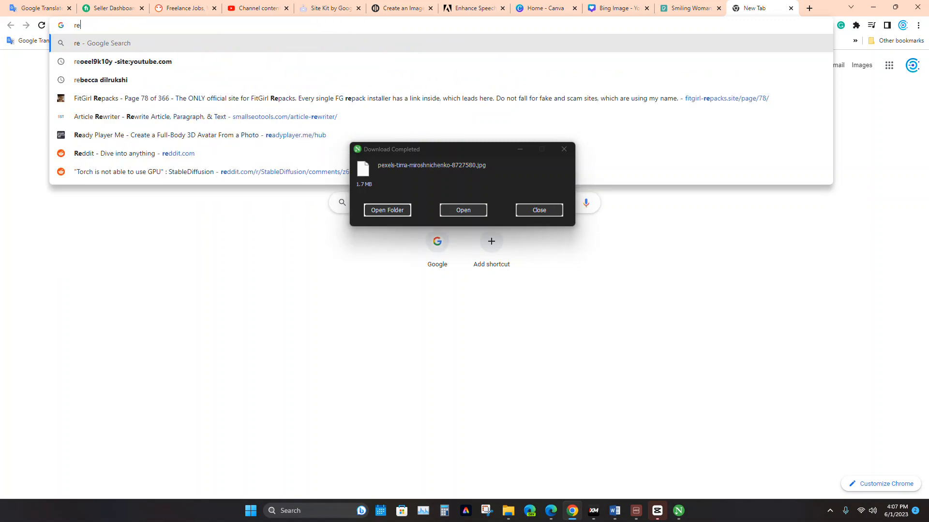
text(move.bg/upload)
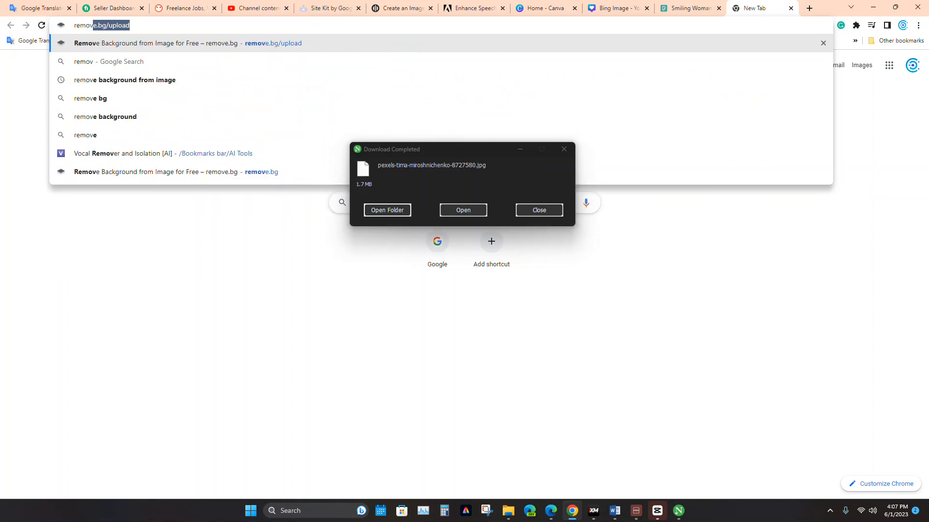
key(Return)
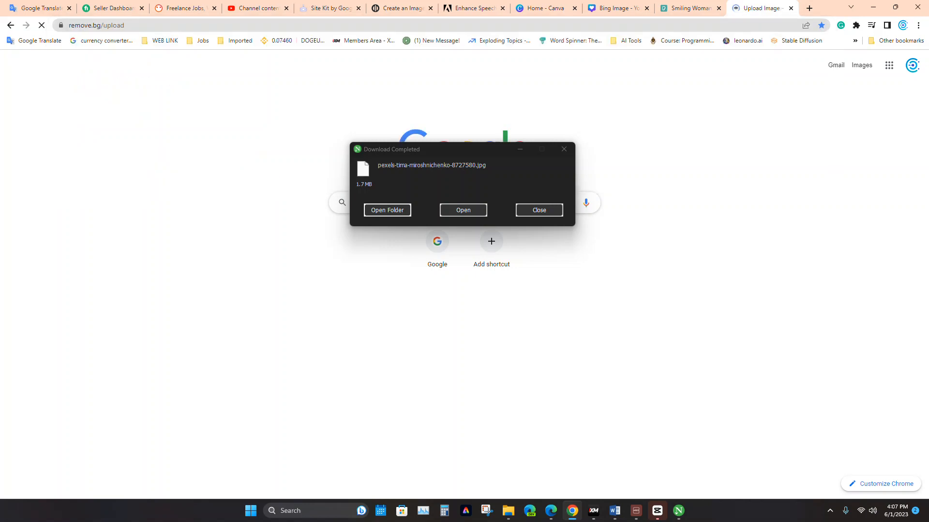
Step: Upload the downloaded Pexels photo to remove.bg and download the background-free preview image
click(539, 210)
click(460, 319)
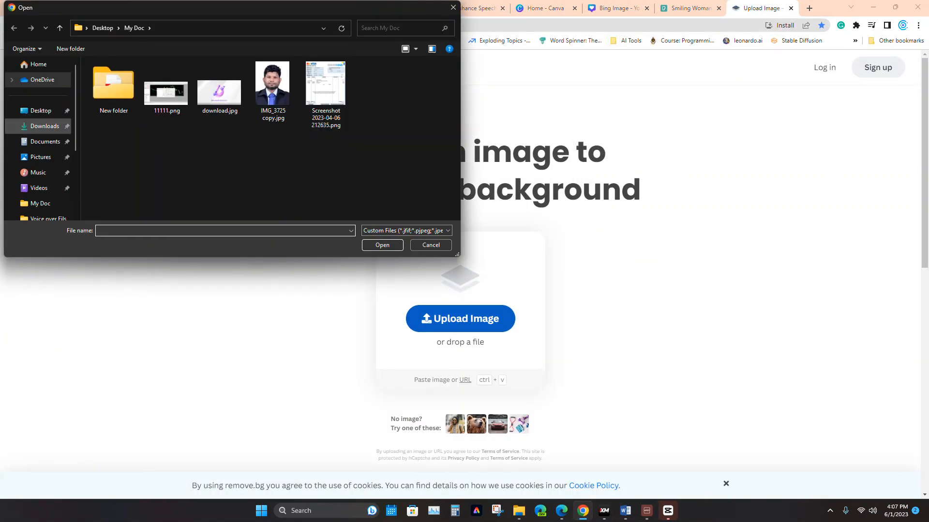
click(43, 126)
double_click(114, 94)
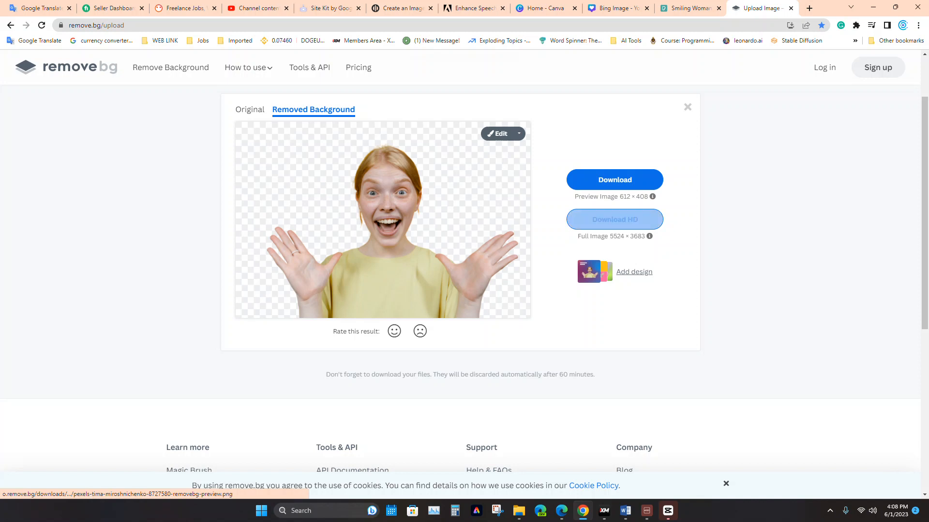
click(615, 179)
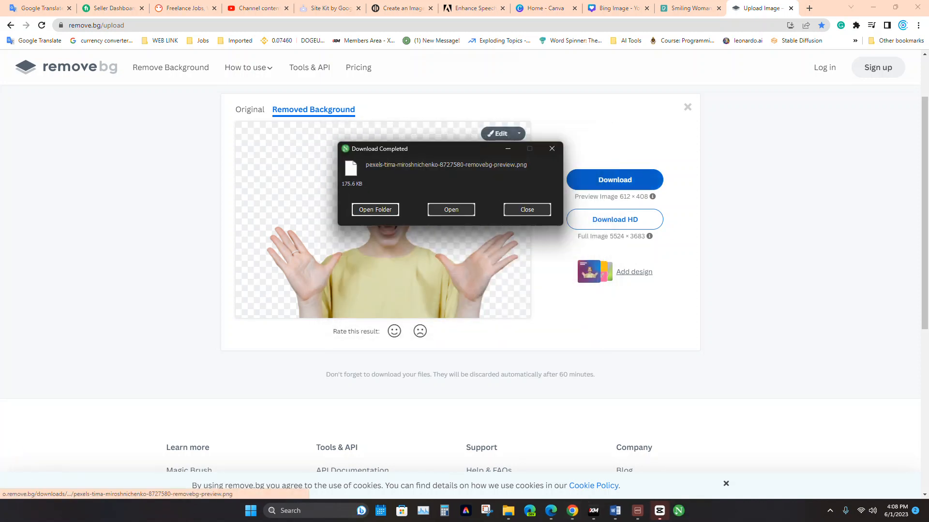
click(527, 210)
Step: Return to the Canva design and upload the background-free PNG from the Downloads folder
click(618, 8)
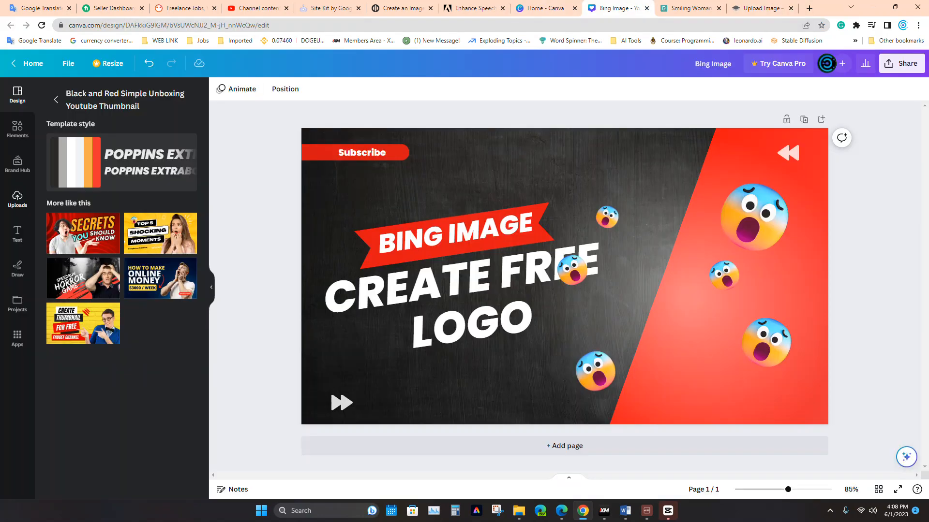
click(18, 199)
click(519, 511)
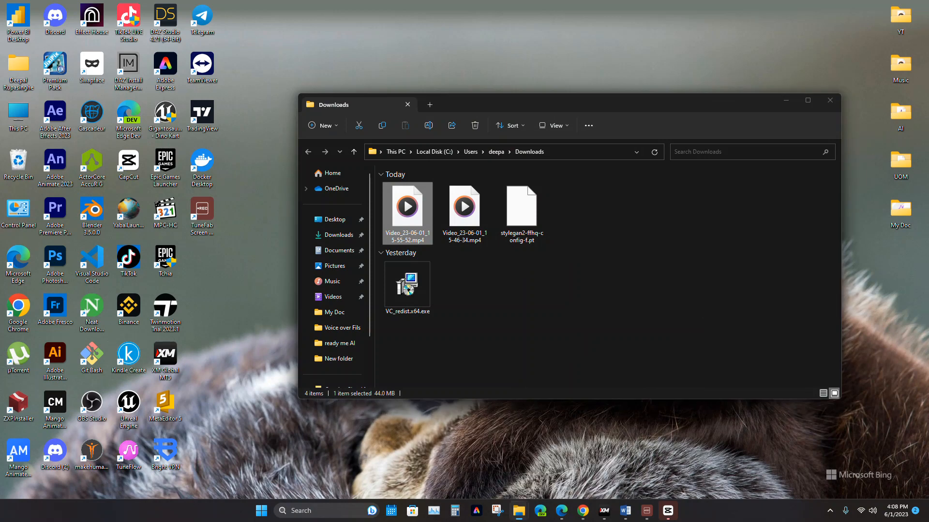
click(467, 462)
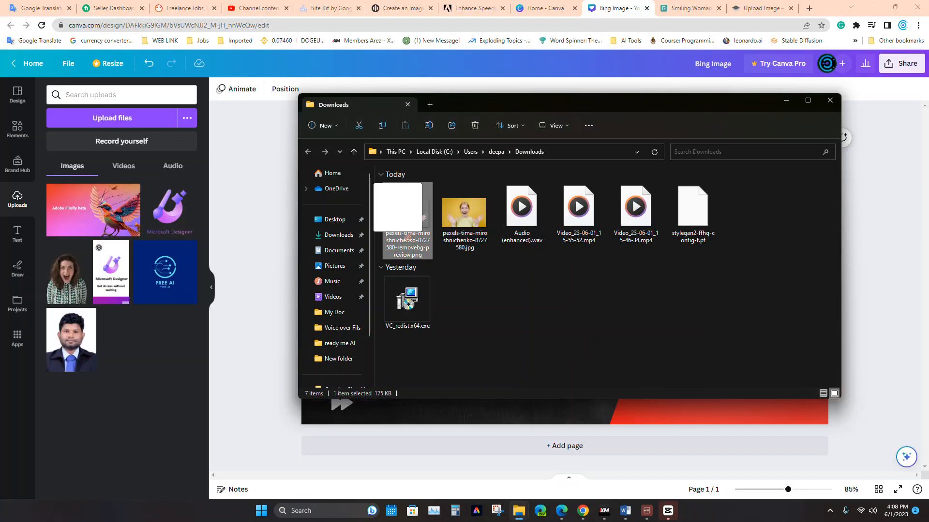
drag(398, 227, 126, 285)
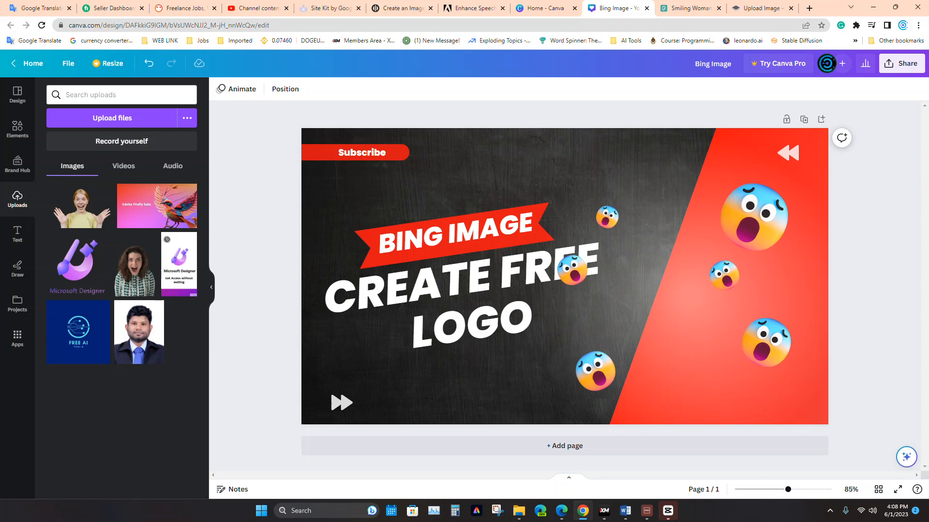
Step: Insert the woman's cutout into the thumbnail and enlarge it to about 900 × 600 px over the red area, resting on the lower edge
click(82, 208)
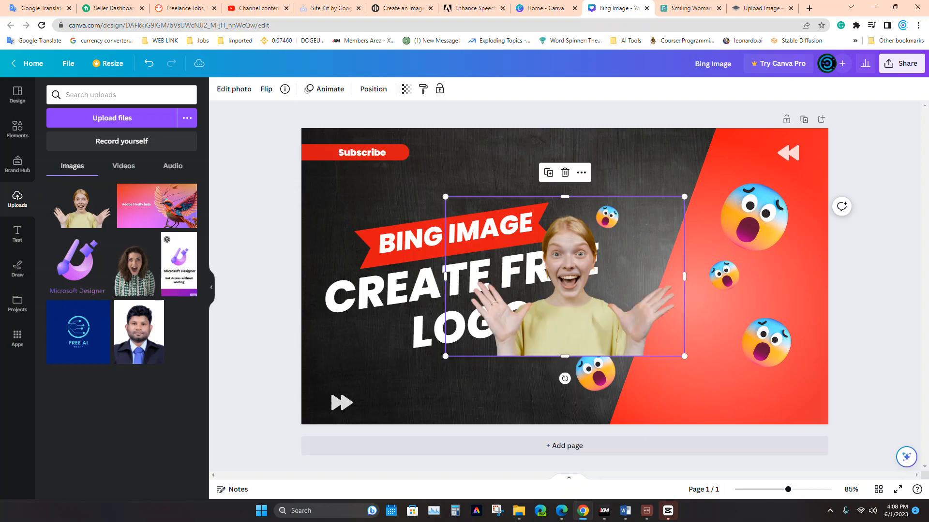
drag(565, 290, 652, 305)
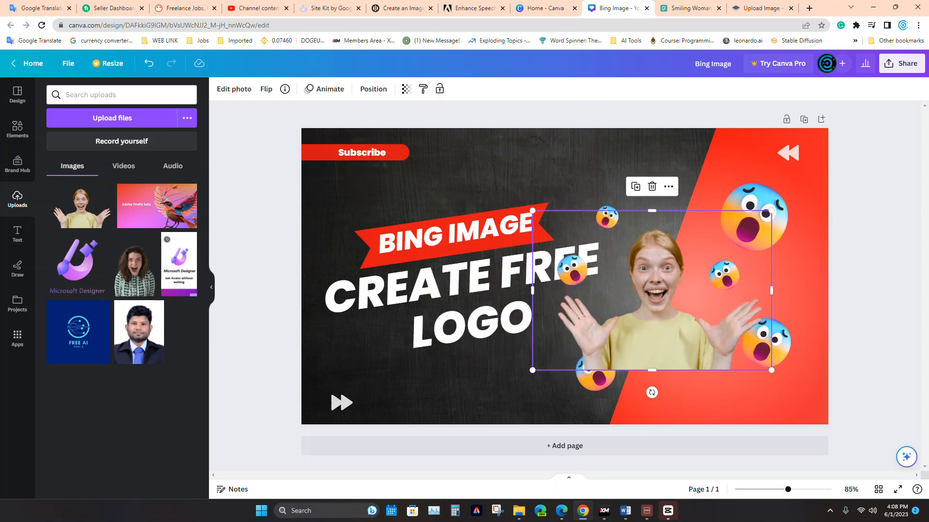
drag(532, 210, 372, 104)
drag(571, 237, 659, 293)
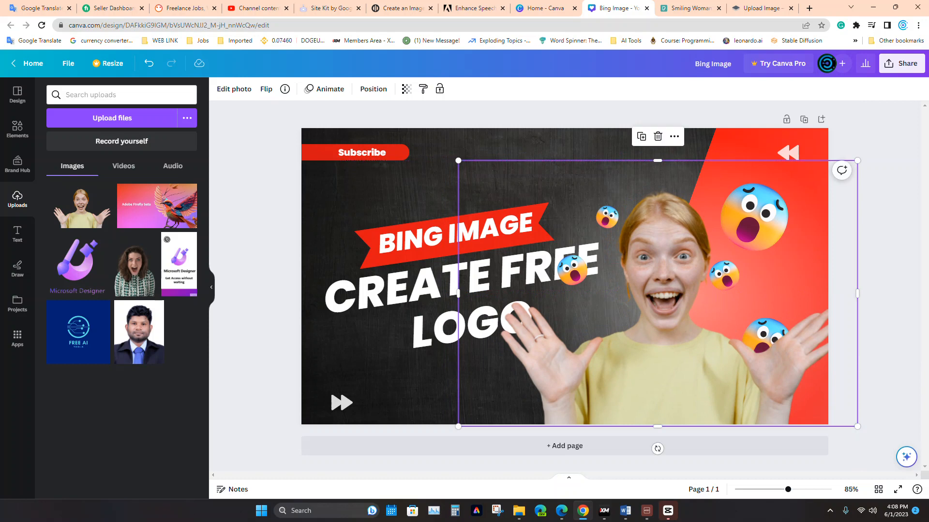
drag(458, 160, 488, 180)
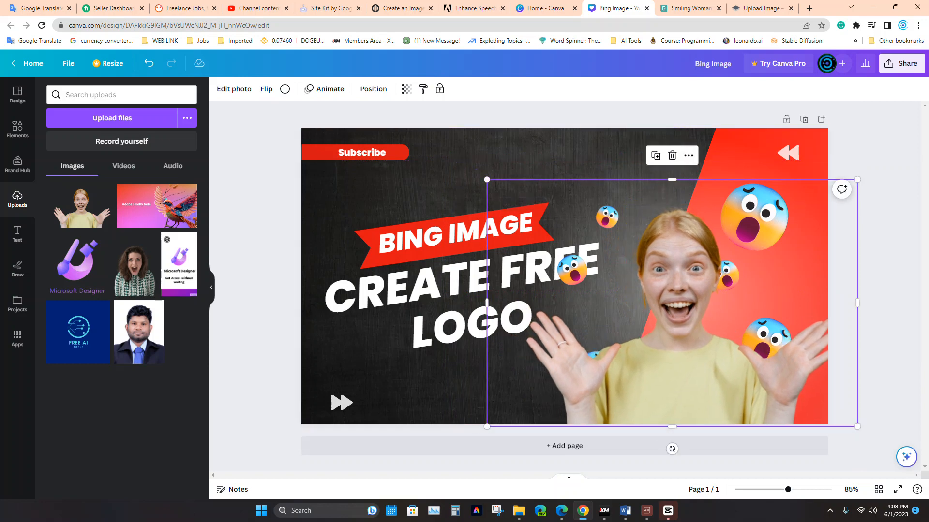
drag(672, 303, 672, 302)
Step: Send the woman's cutout backward in the layer order until it lies behind all the emojis but in front of the red shape
click(373, 89)
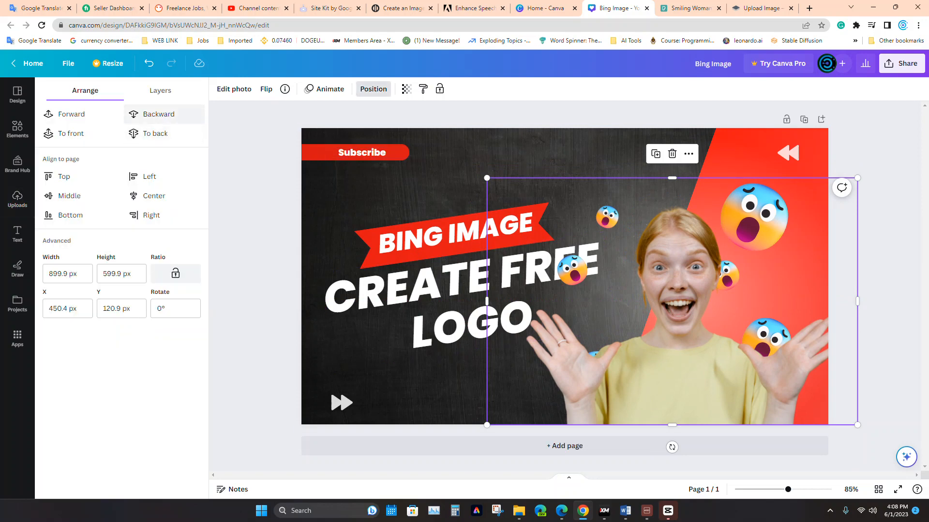
click(147, 134)
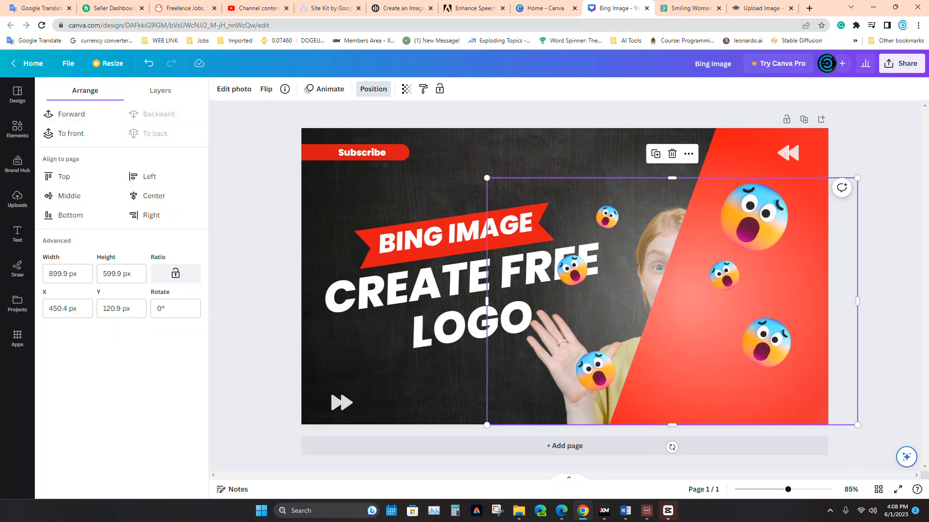
click(71, 115)
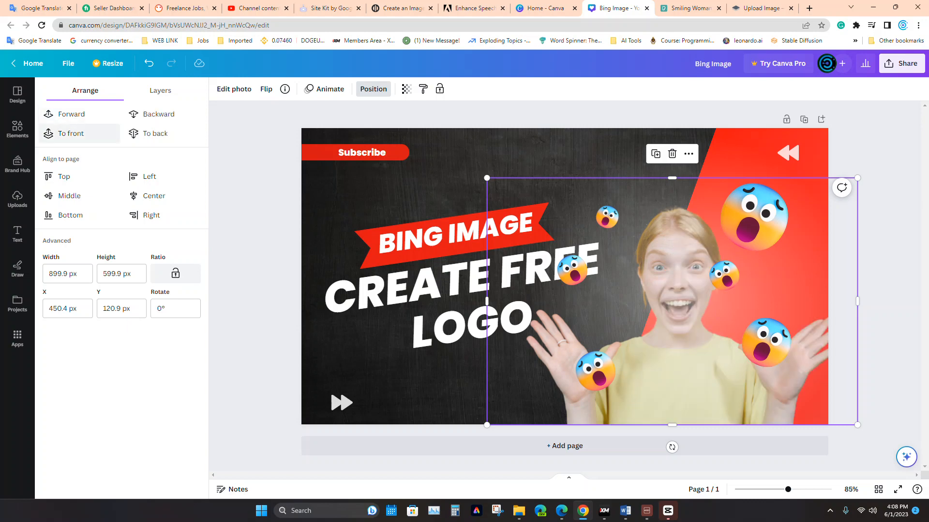
click(159, 114)
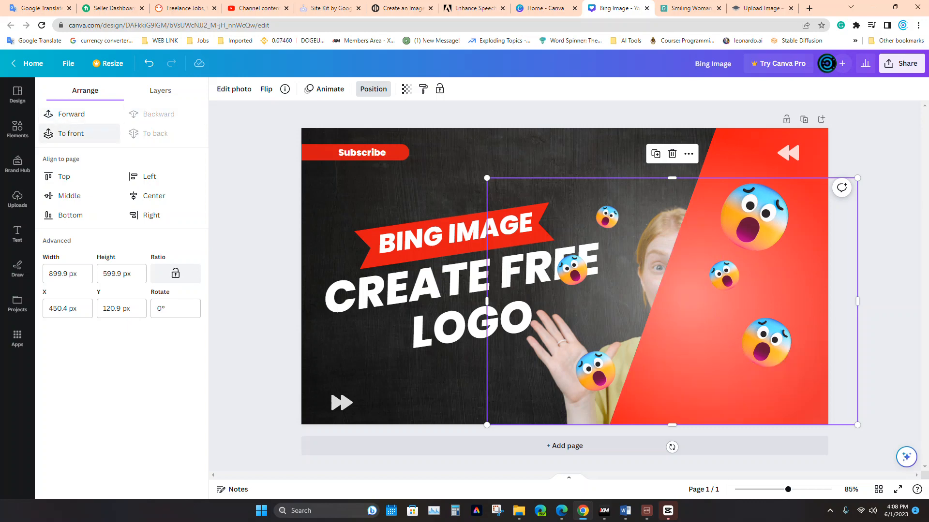
click(71, 134)
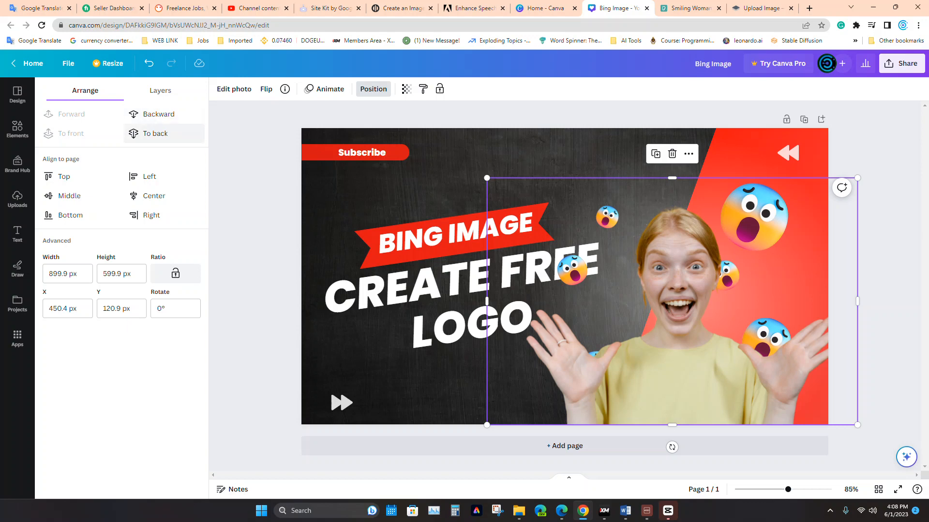
click(159, 114)
click(159, 114)
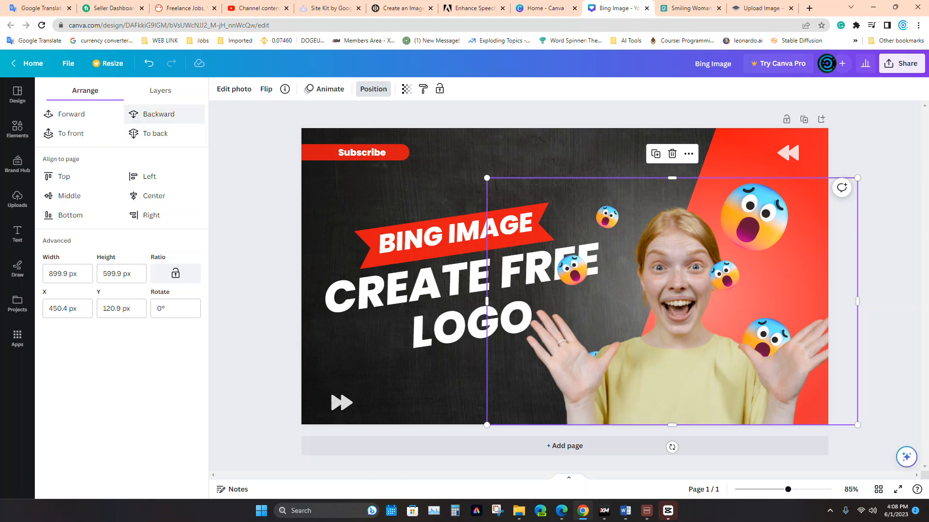
click(159, 114)
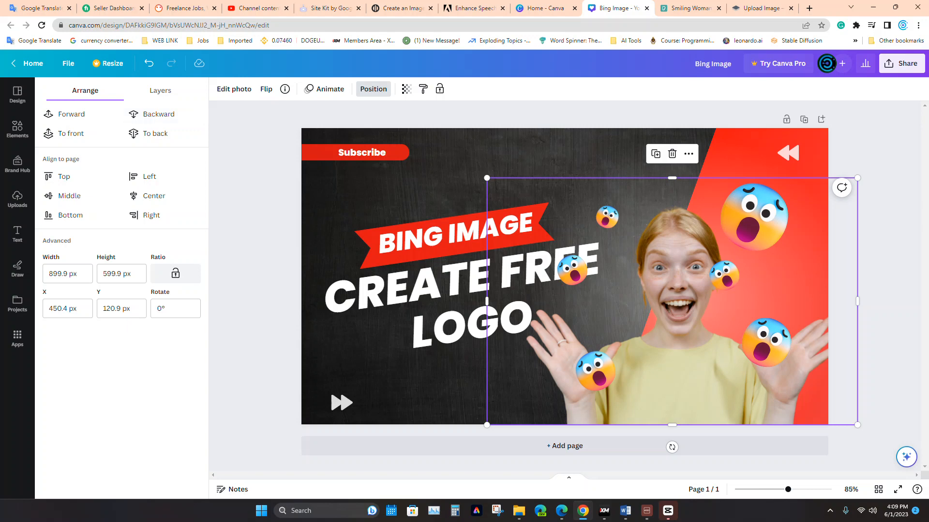
Step: Shift the woman's cutout horizontally to an X position of about 405 px and deselect it
mouse_move(673, 358)
mouse_down()
mouse_move(654, 358)
mouse_move(654, 367)
mouse_move(654, 347)
mouse_move(654, 358)
mouse_up()
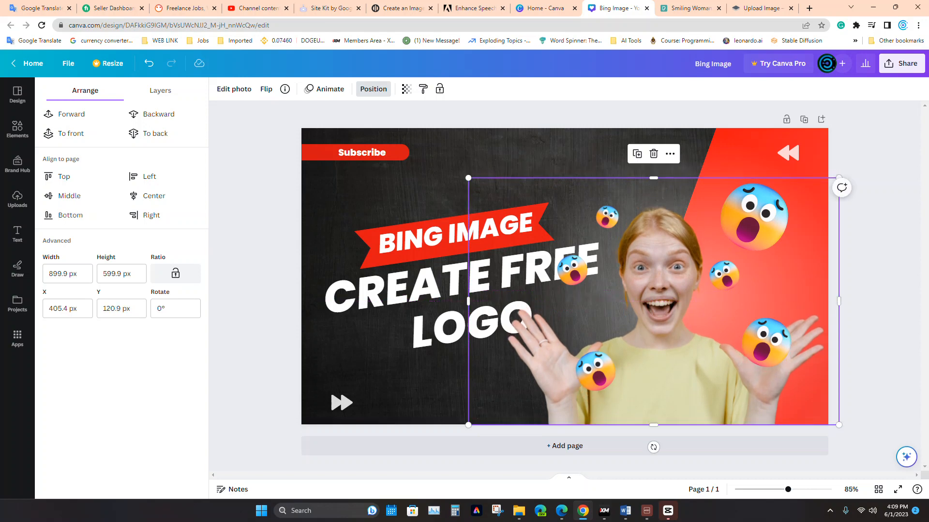
key(Escape)
key(Escape)
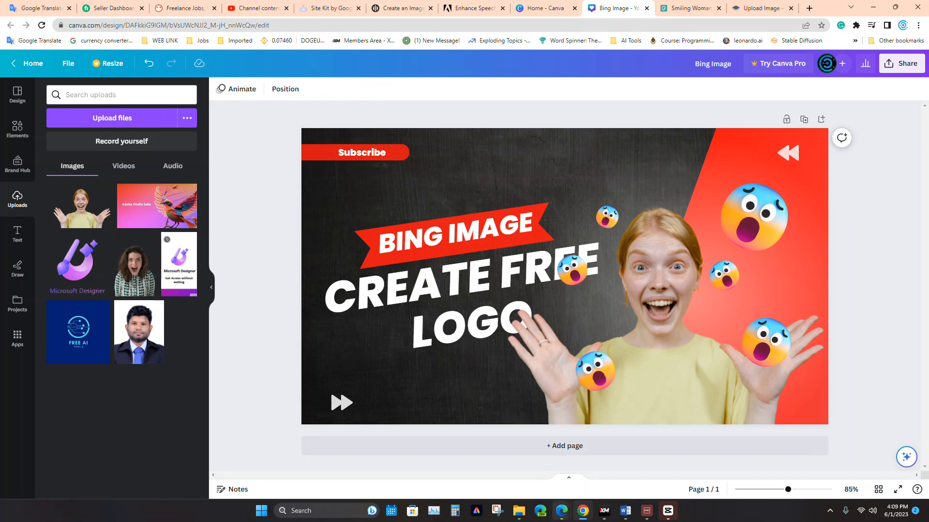
Step: Switch to Microsoft Edge and look through the open Image Creator and Bing AI chat tabs
mouse_move(561, 511)
click(612, 460)
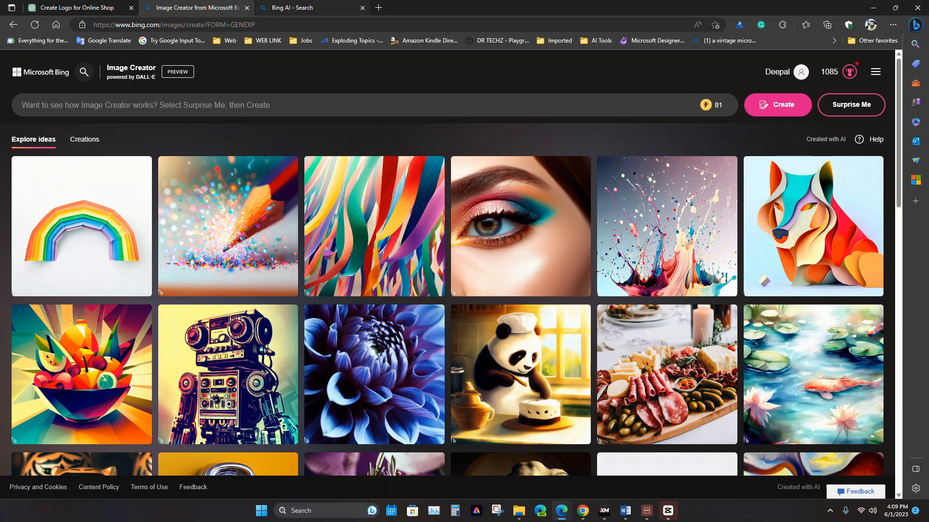
click(292, 8)
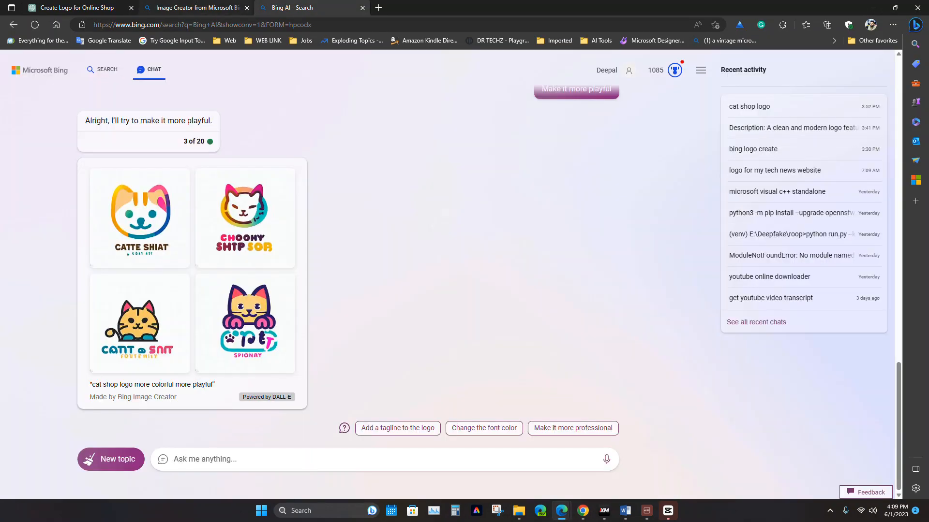
click(197, 8)
click(300, 8)
Step: Search Bing for bing images in a new browser tab and show the image results
key(ctrl+t)
text(bing )
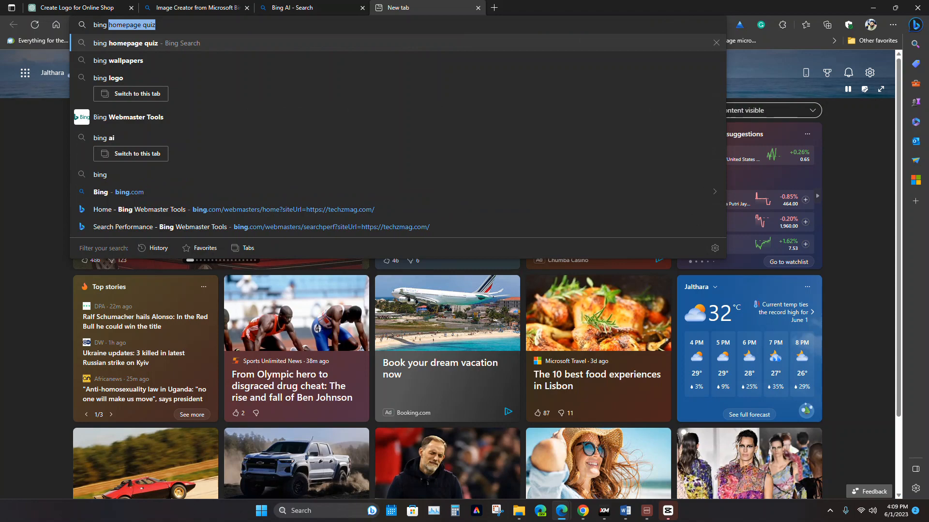
text(image)
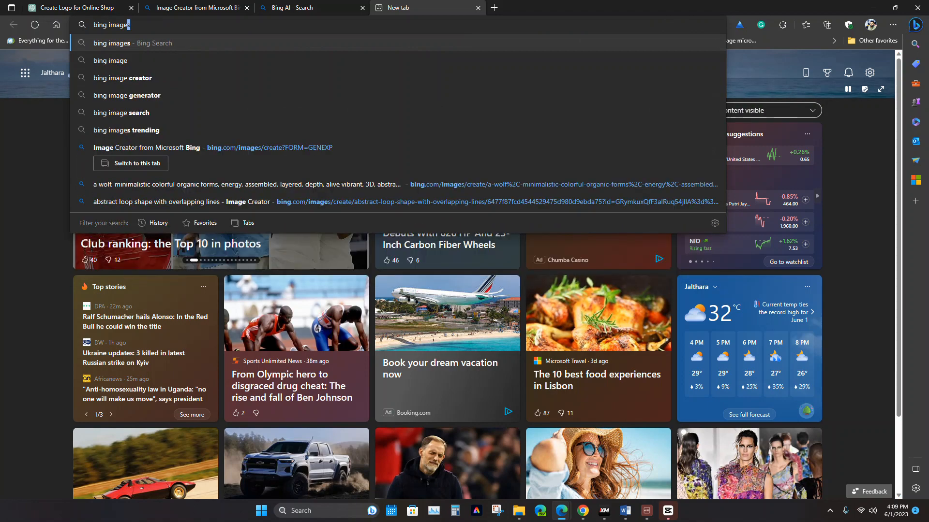
key(Return)
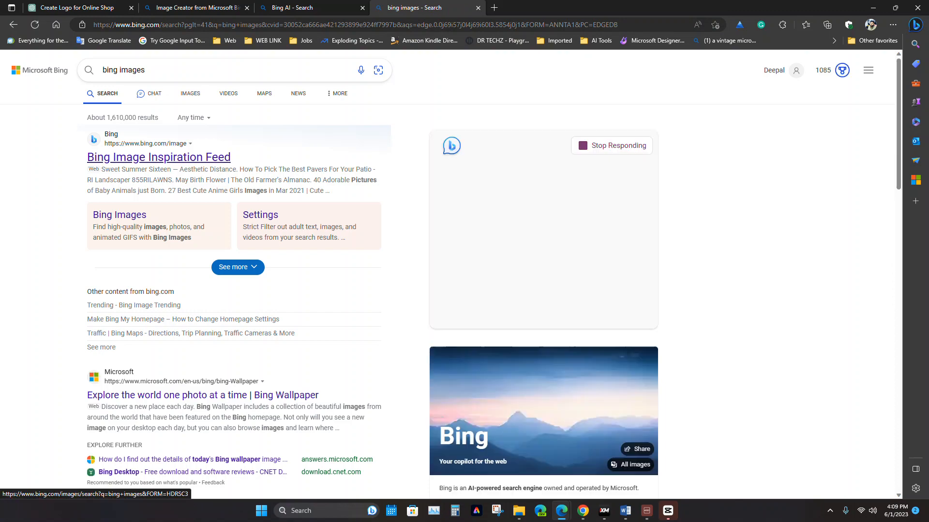
click(190, 93)
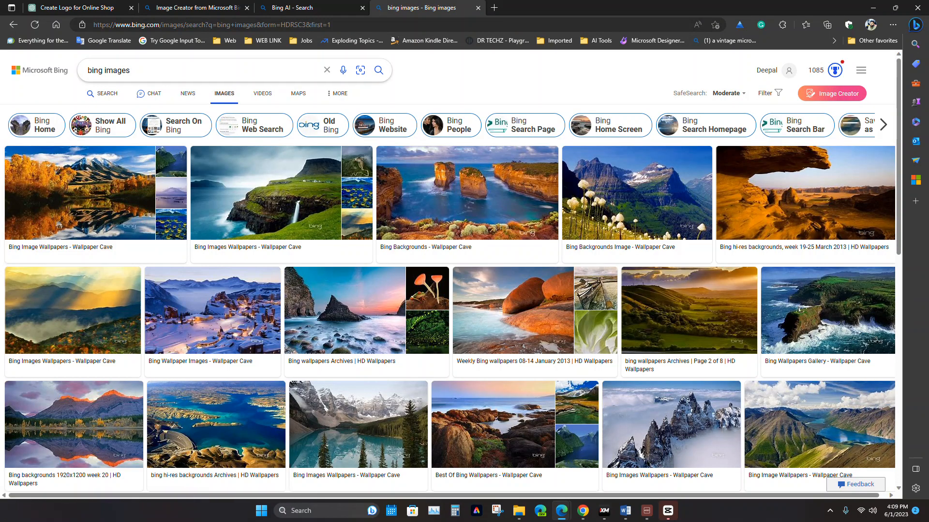
Step: Search Bing Images for bing images creator, using the corrected spelling of the query
text(cre)
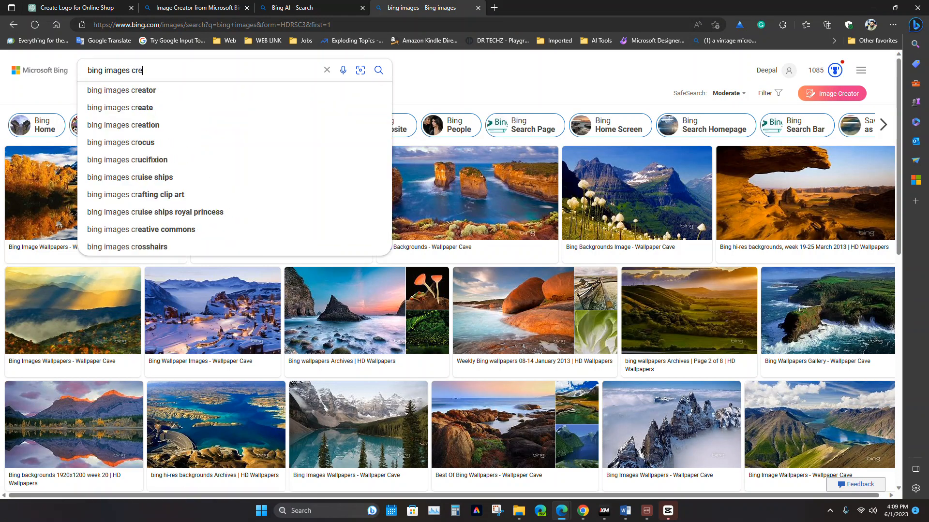
text(ateor)
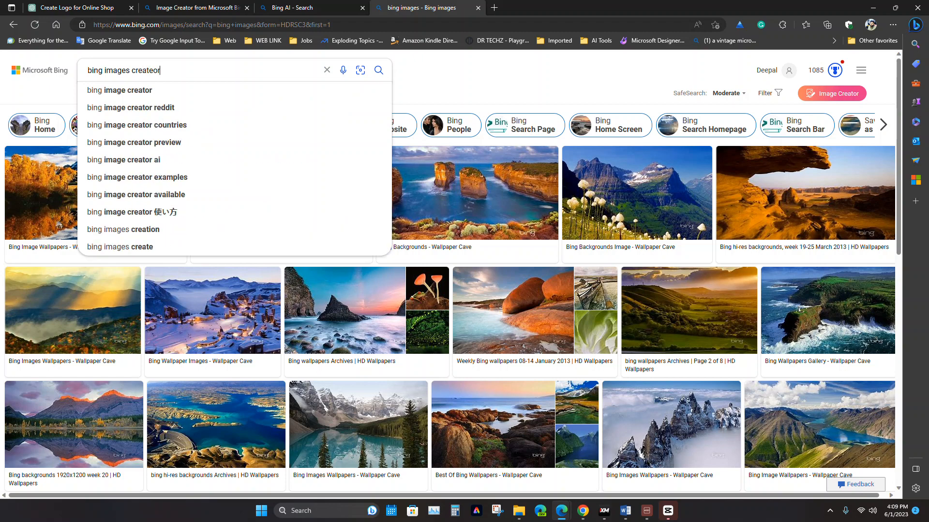
key(Return)
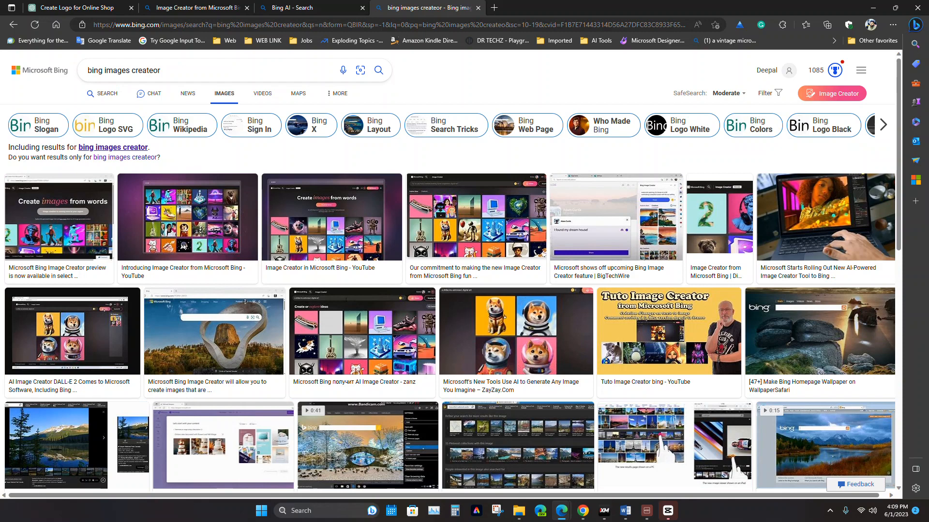
click(113, 147)
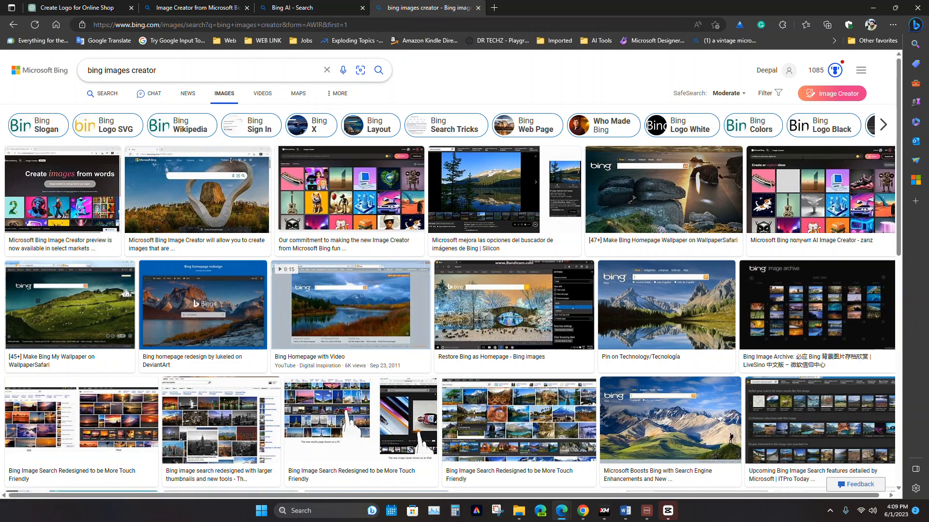
Step: Search Bing Images for bing logo and open a blue Bing logo on a white background
text(ogo)
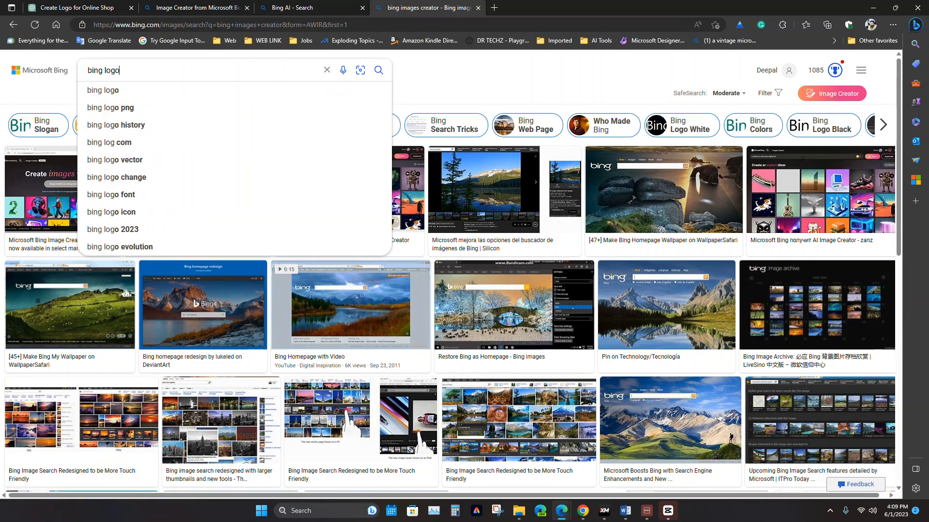
key(Return)
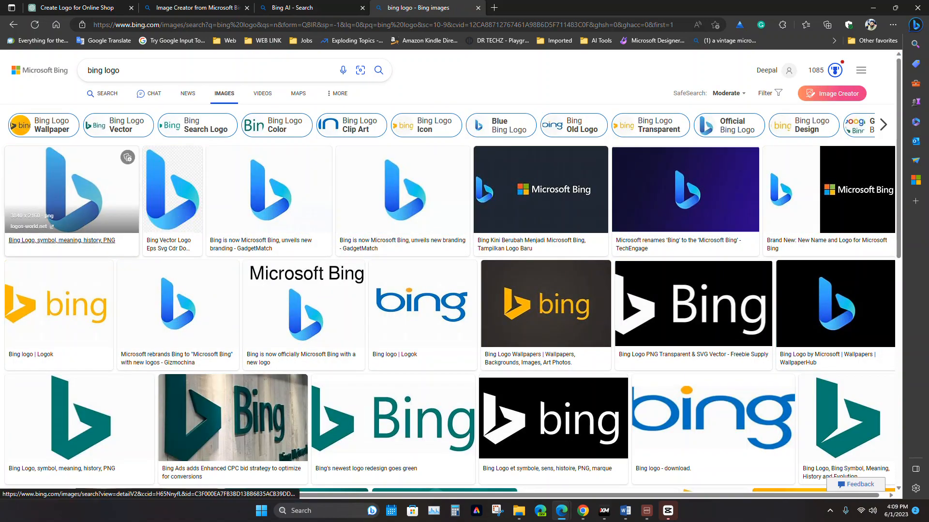
click(403, 193)
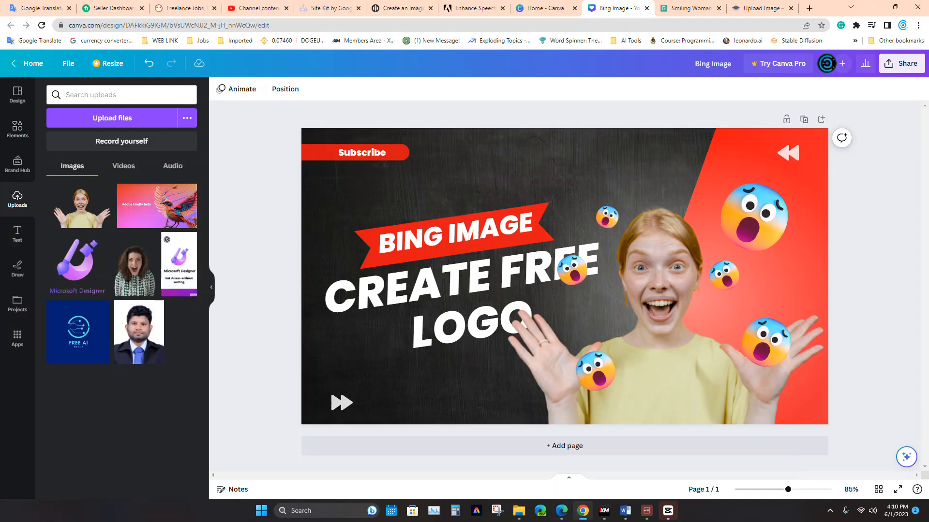
Step: Switch to the Canva design, search the elements for bing, and browse the graphics results for a suitable logo
click(17, 129)
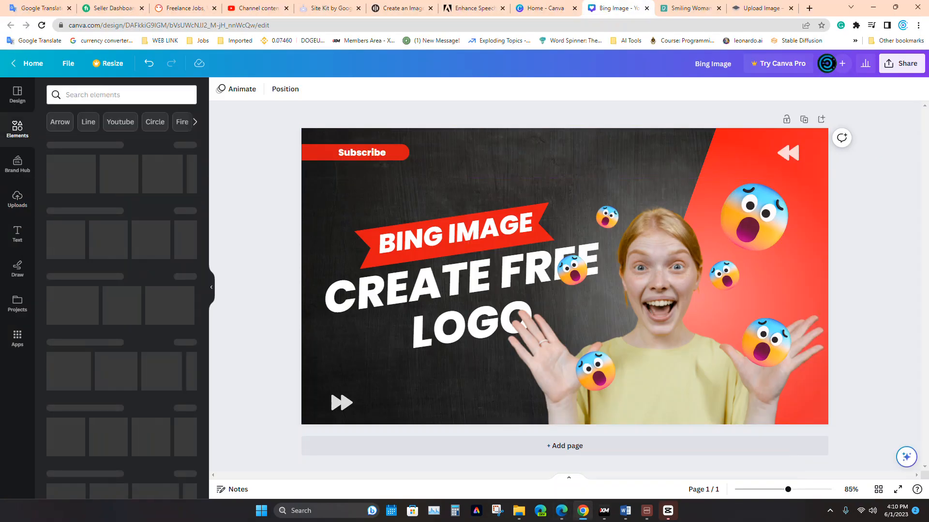
click(121, 95)
text(b)
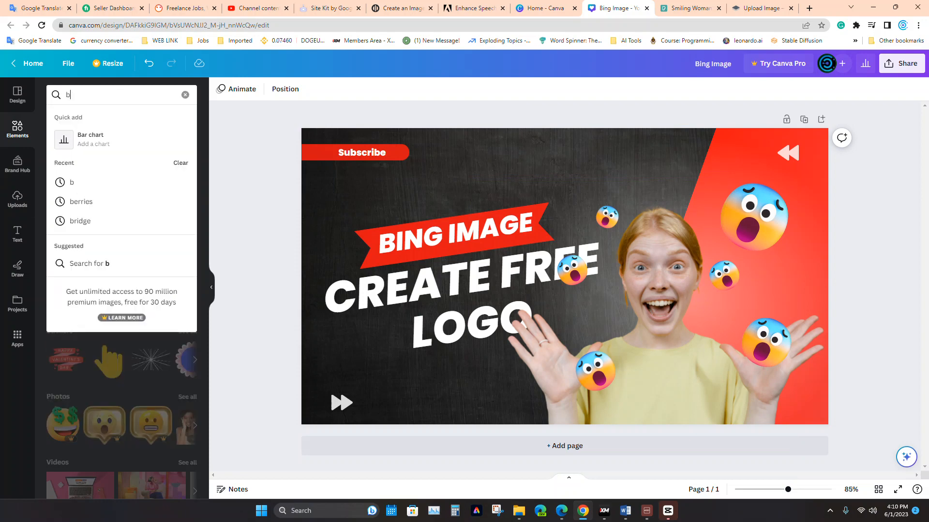
text(ing)
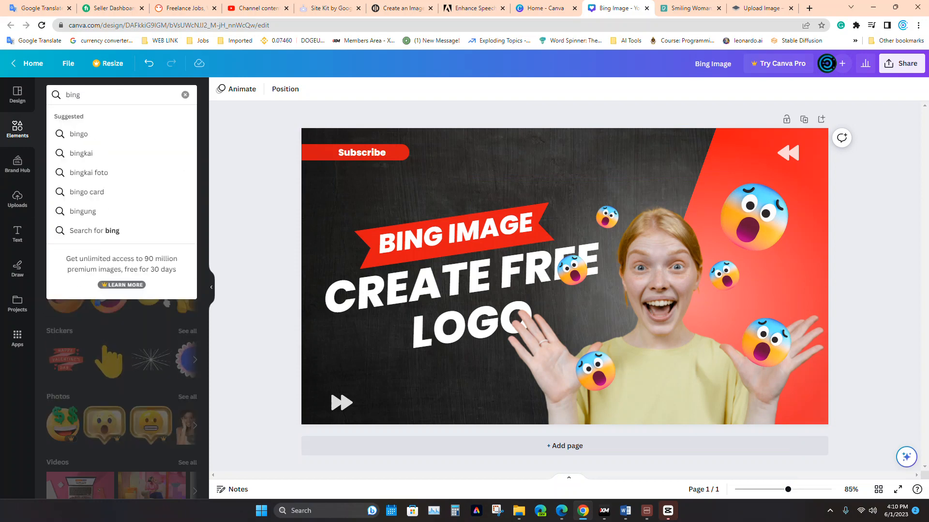
key(Return)
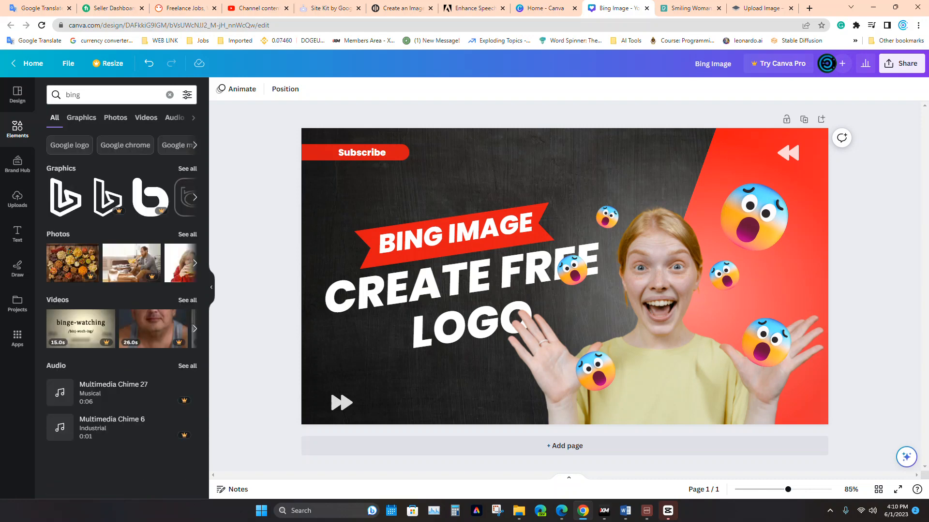
click(194, 197)
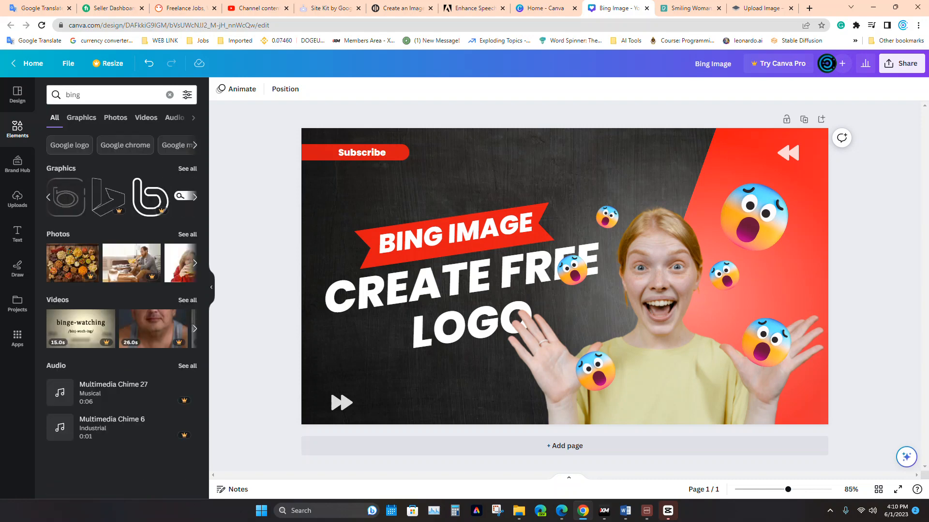
click(195, 197)
click(195, 197)
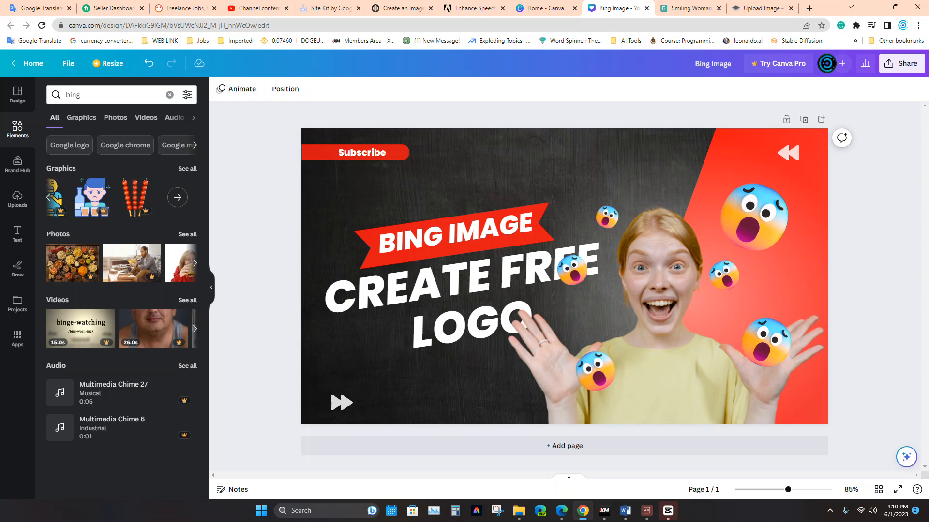
click(48, 197)
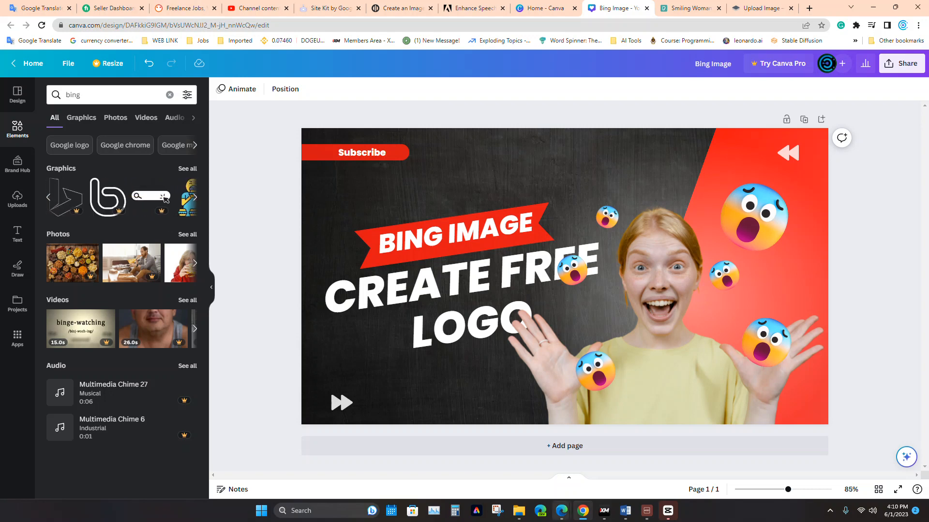
Step: Return to Microsoft Edge and save the opened Bing logo to Downloads as Microsoft-Bing-New-Logo-1024x576.jpg
mouse_move(561, 511)
click(510, 454)
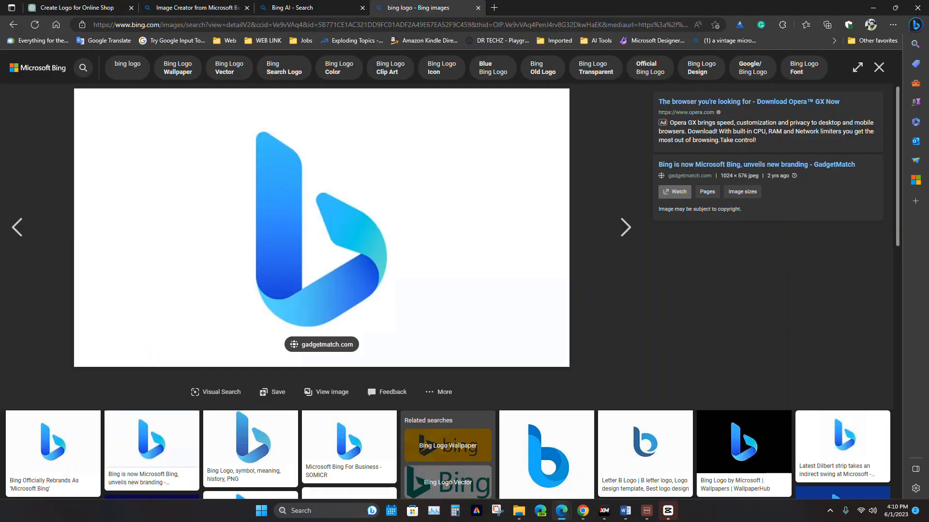
right_click(303, 194)
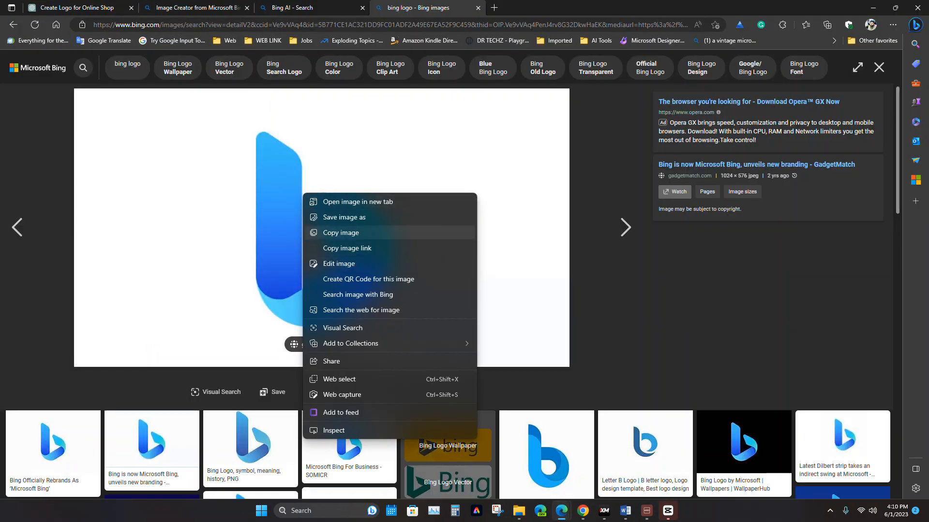
click(344, 217)
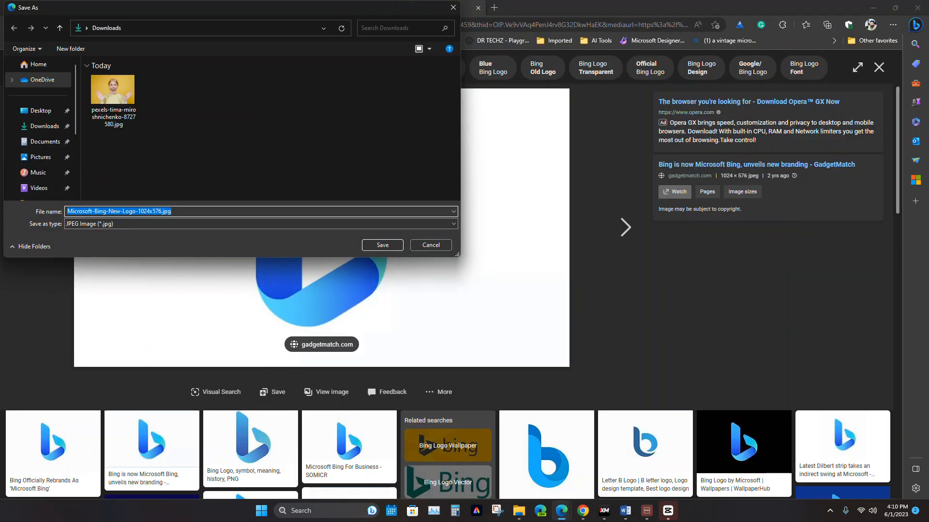
key(Return)
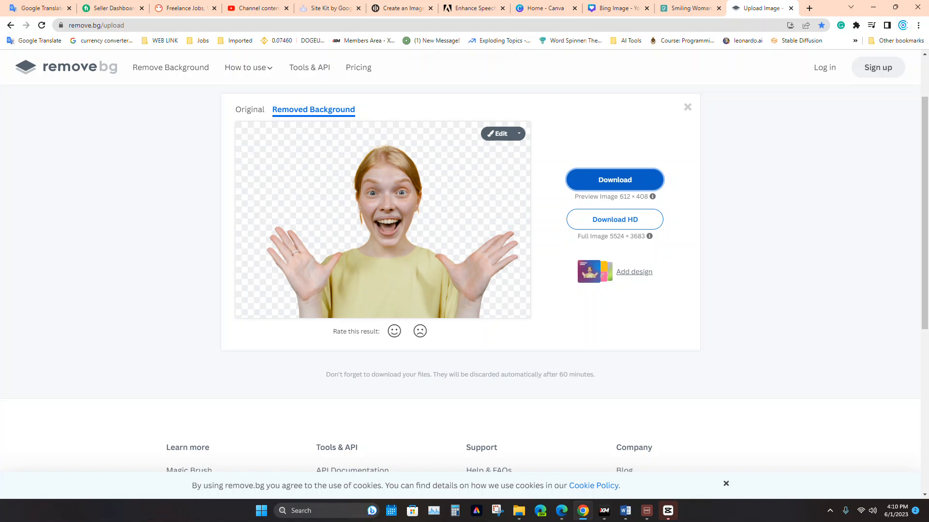
click(249, 110)
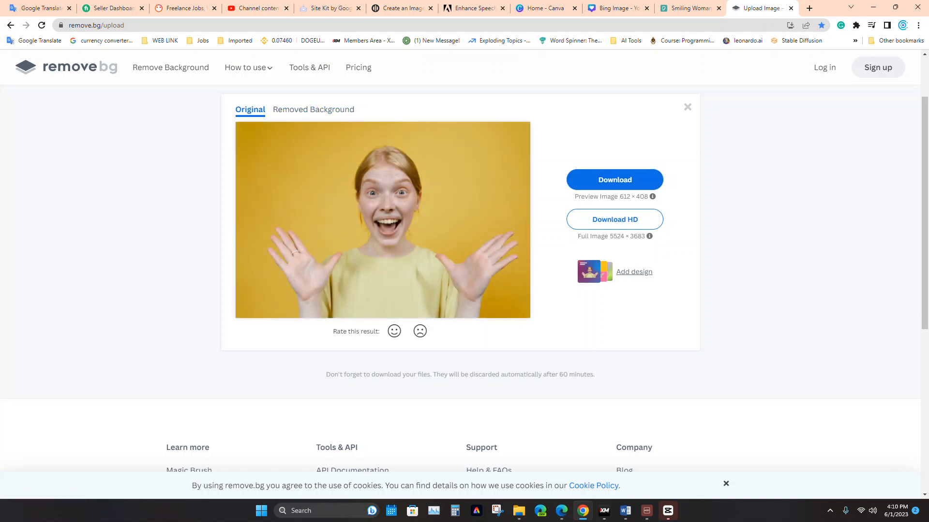
click(171, 68)
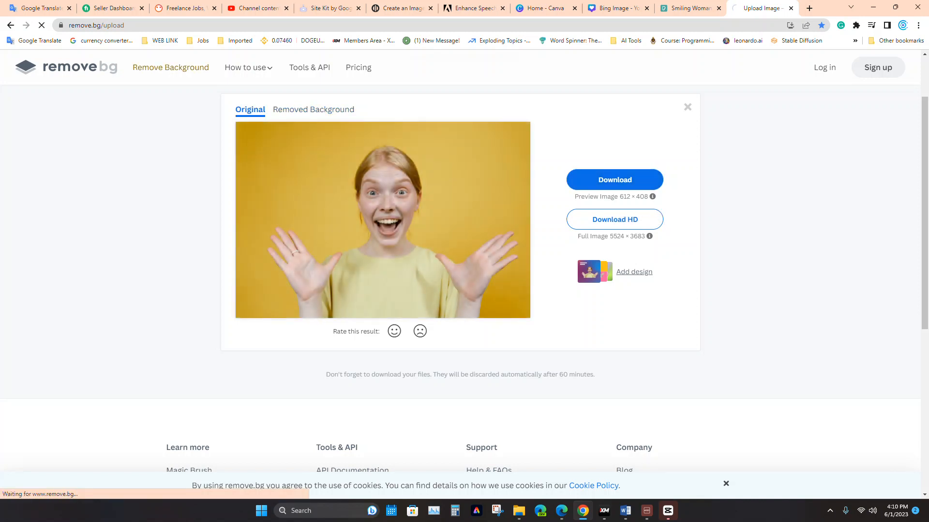
click(615, 255)
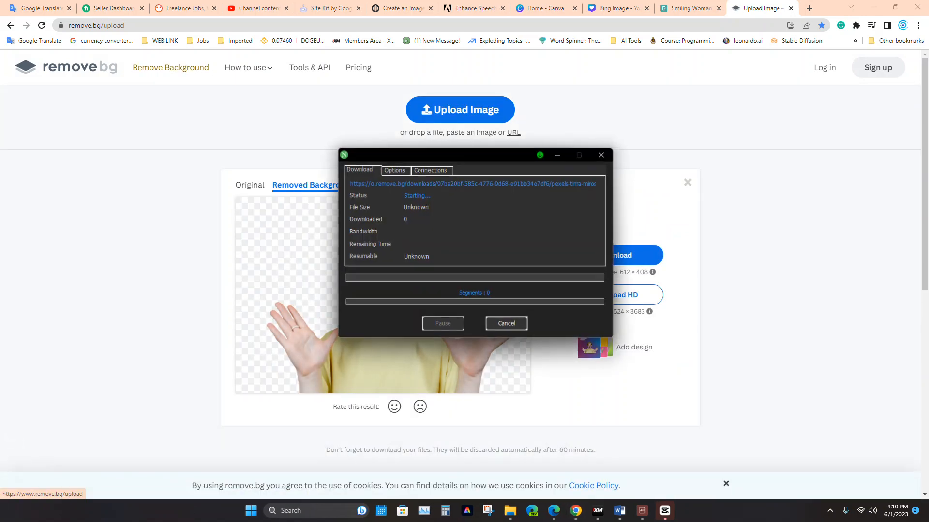
click(550, 139)
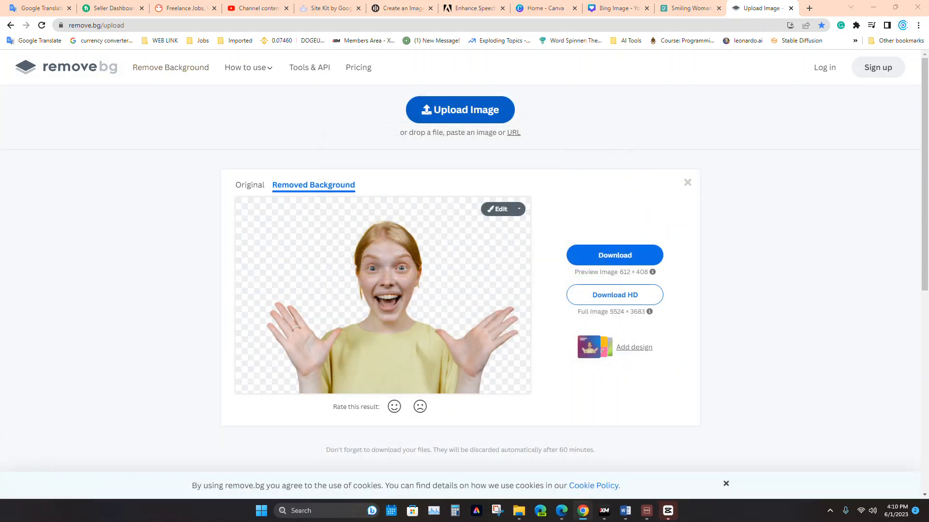
Step: Upload Microsoft-Bing-New-Logo-1024x576.jpg to remove.bg and download the preview-size image of the logo without its background
click(460, 109)
click(166, 107)
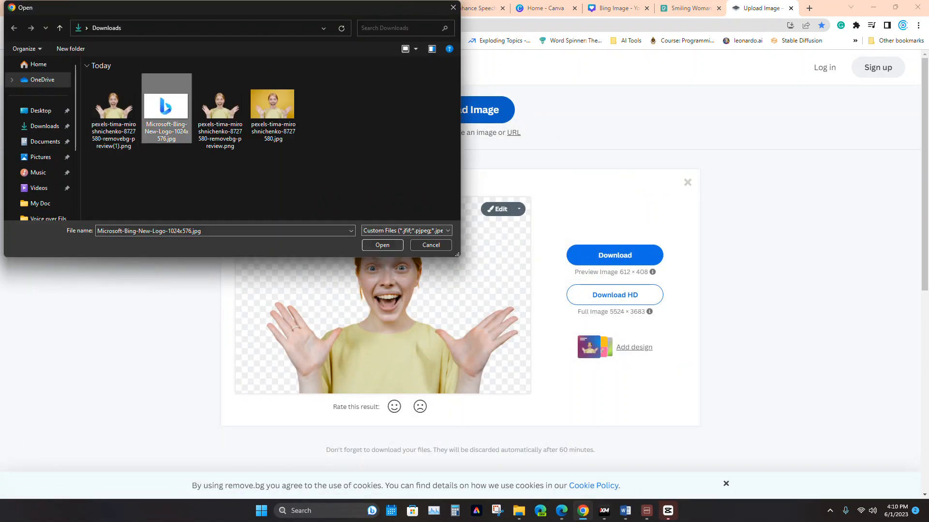
click(383, 245)
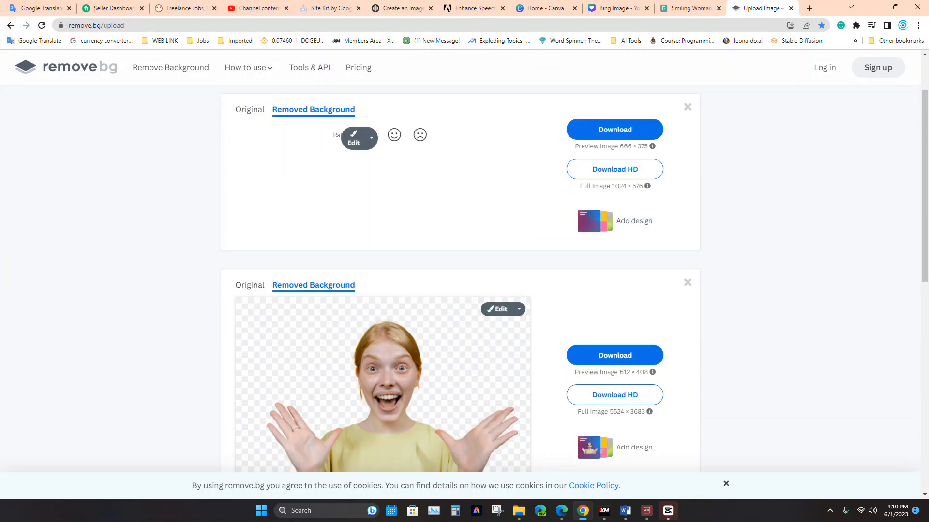
click(615, 164)
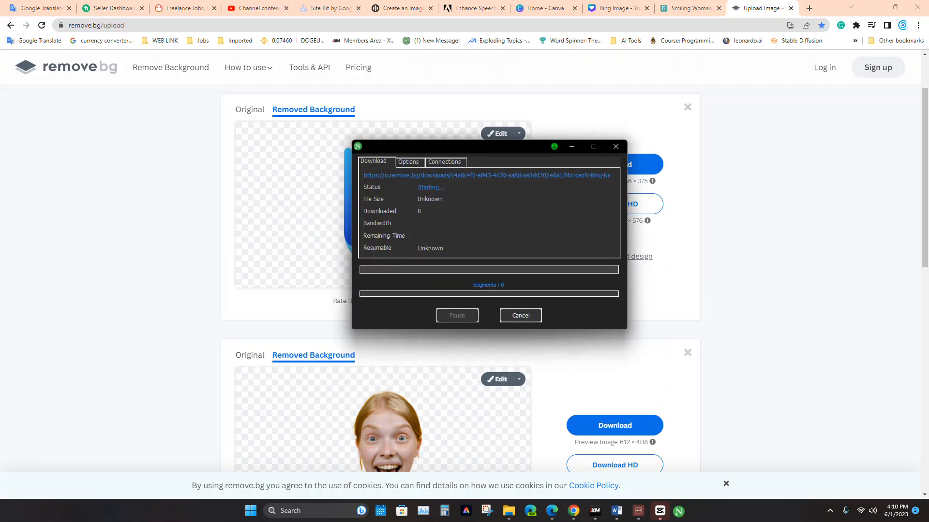
Step: Switch back to the Canva design and upload Microsoft-Bing-New-Logo-1024x576-removebg-preview.png from the Downloads folder
click(612, 7)
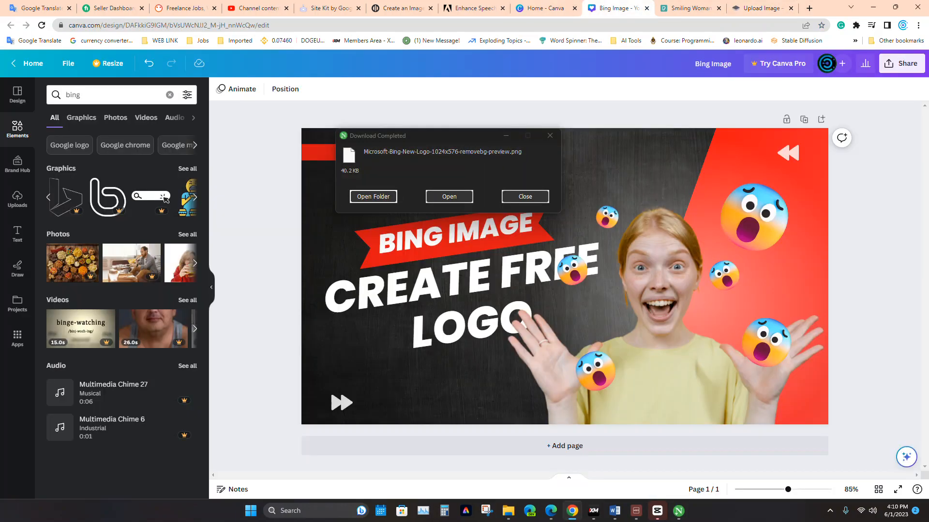
click(17, 199)
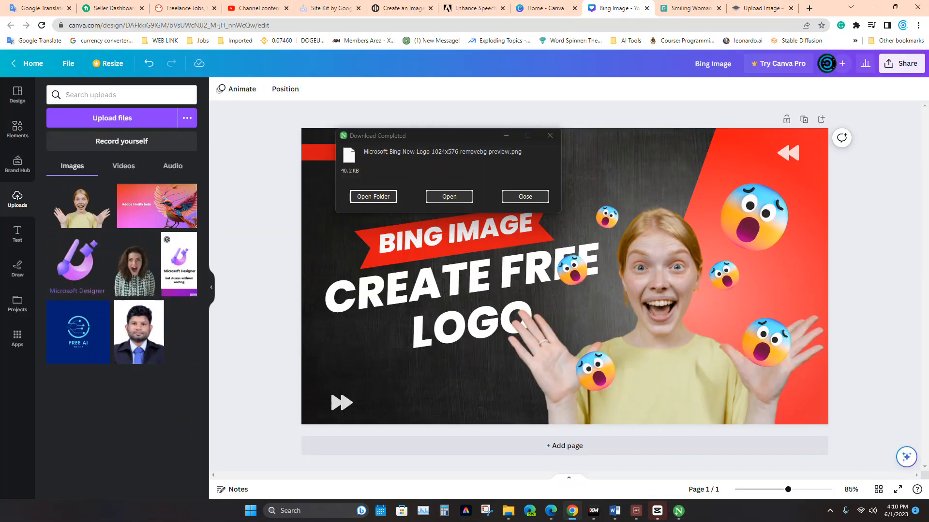
click(508, 510)
click(559, 462)
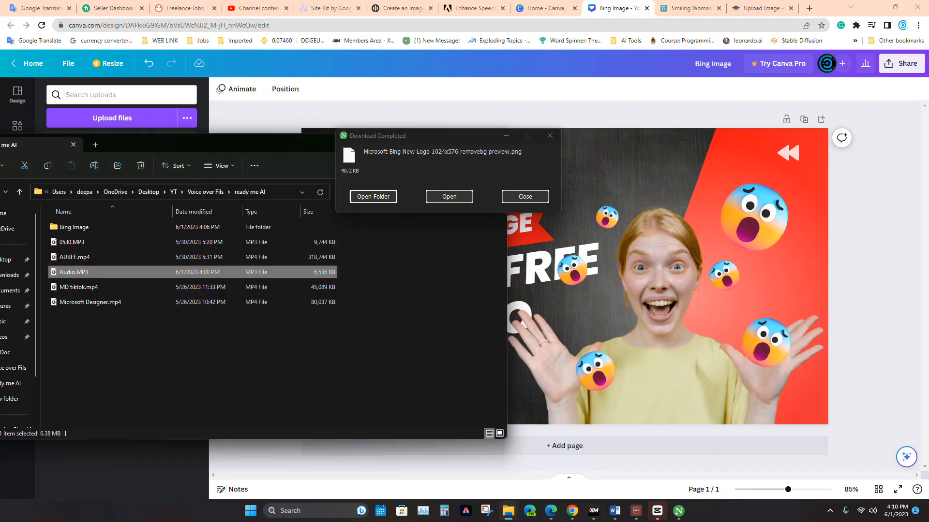
click(525, 197)
click(452, 141)
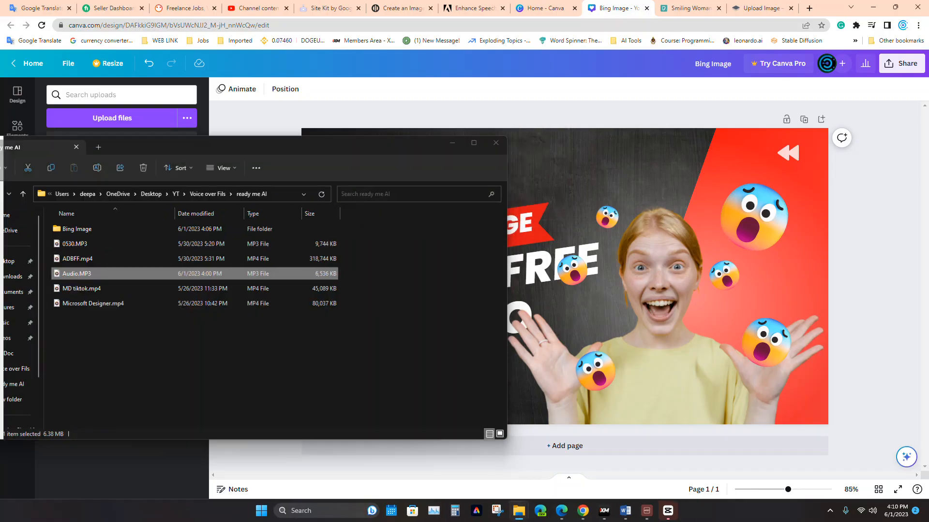
click(518, 511)
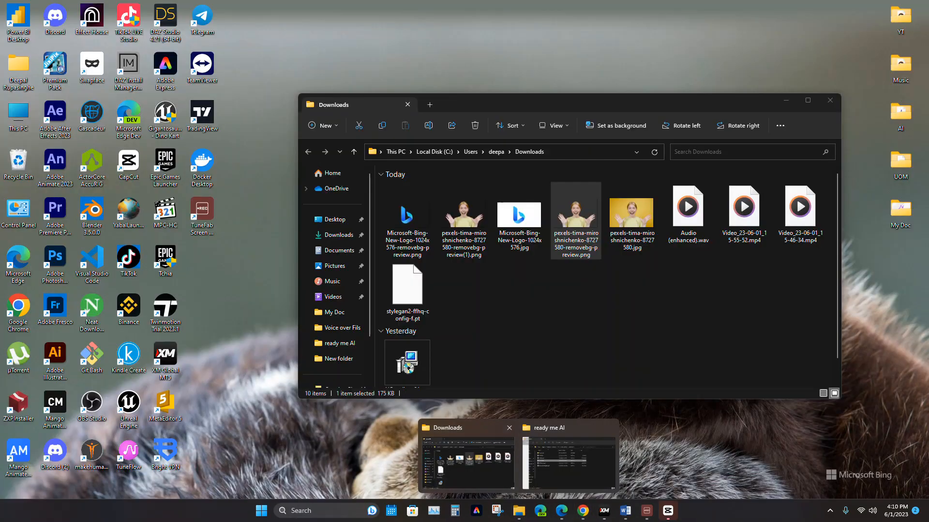
click(468, 462)
drag(408, 218, 135, 397)
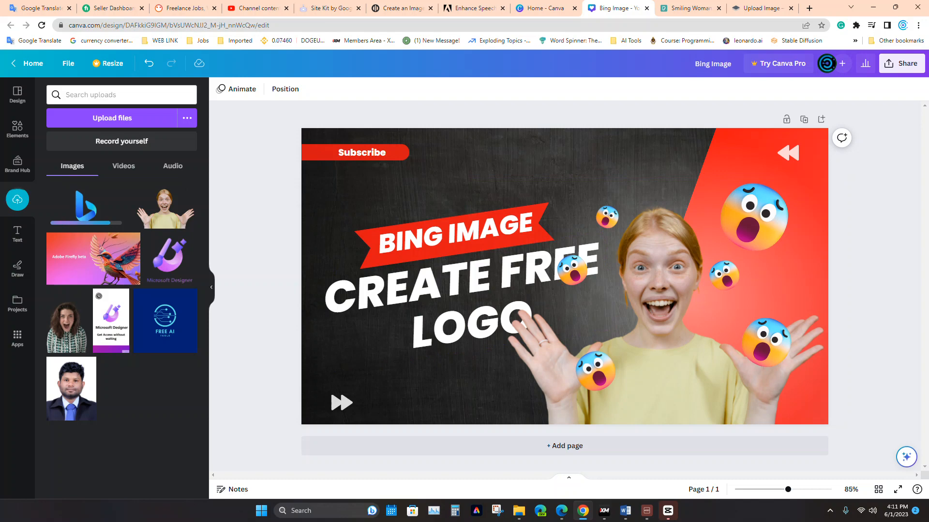
Step: Add the uploaded Bing logo to the thumbnail, move it over the headline text, and enlarge it to about 909 × 512 px
click(86, 207)
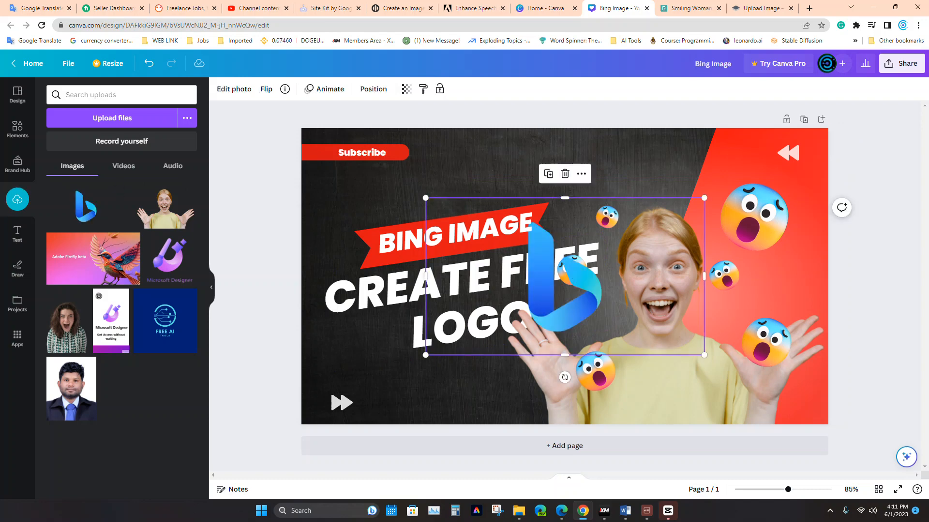
drag(564, 285, 478, 287)
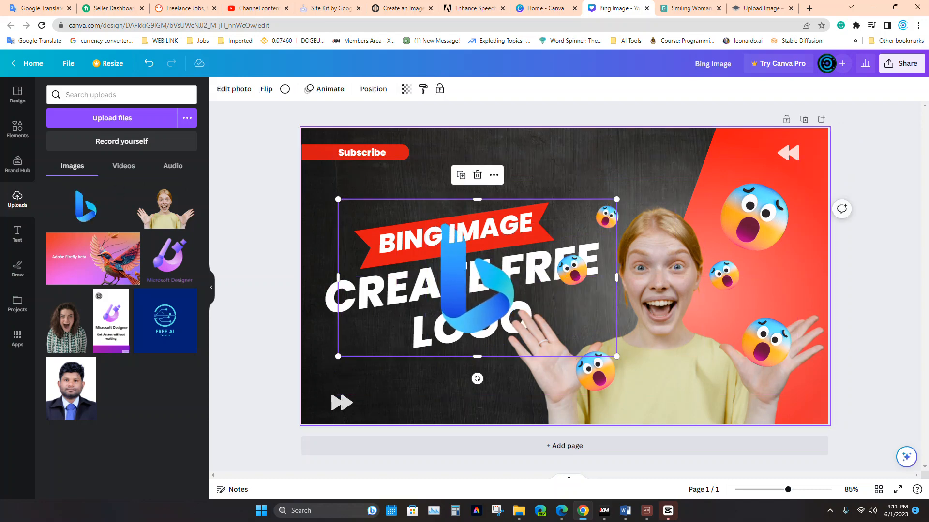
drag(339, 199, 286, 171)
mouse_move(446, 268)
mouse_down()
mouse_move(452, 273)
mouse_move(445, 194)
mouse_move(458, 266)
mouse_up()
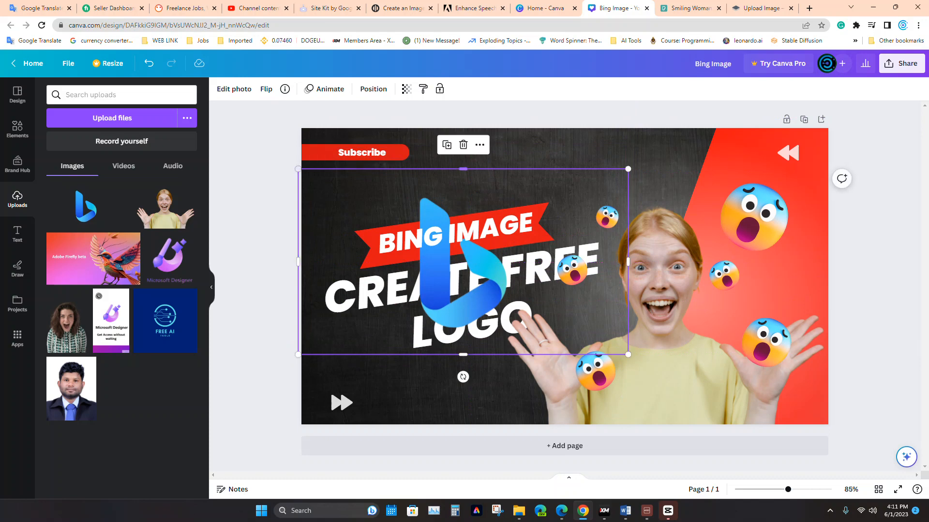
drag(297, 169, 281, 157)
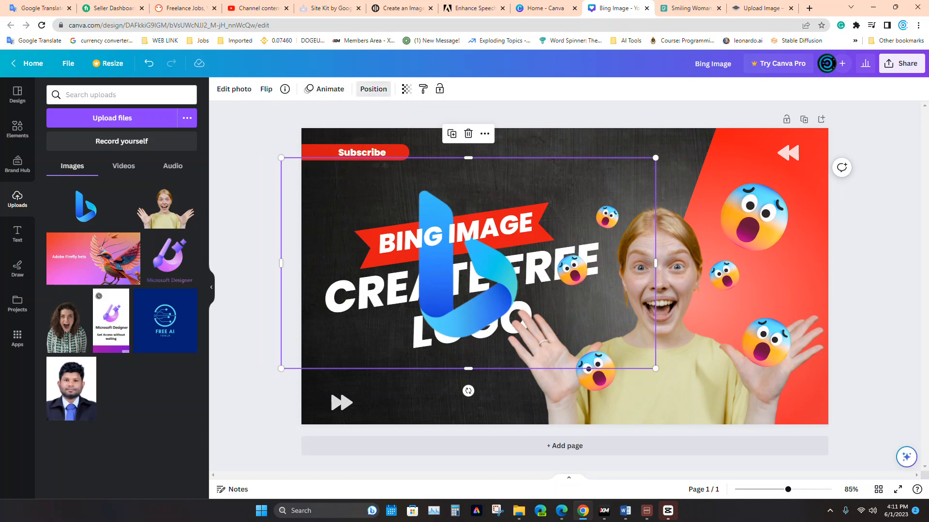
Step: Send the Bing logo behind the banner and headline text, and enlarge it to about 1068 × 601 px at X -148, Y 45
click(373, 89)
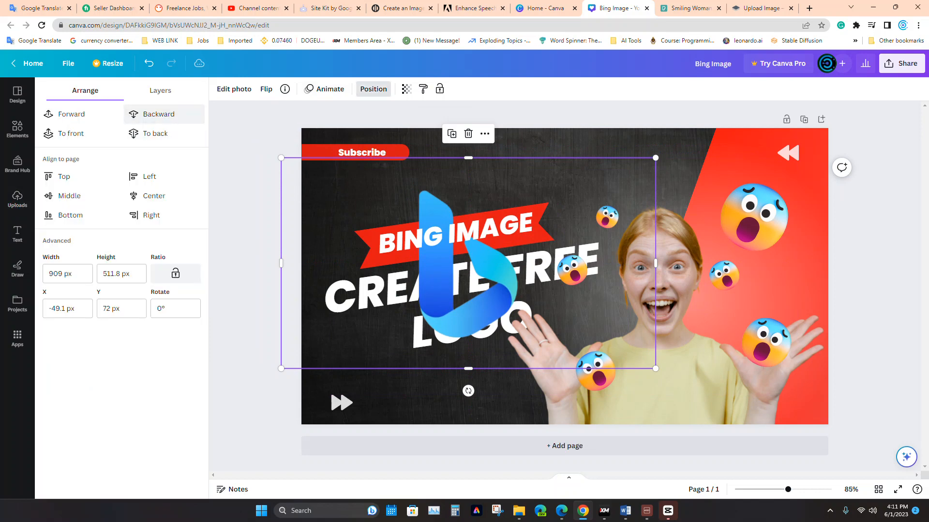
click(155, 115)
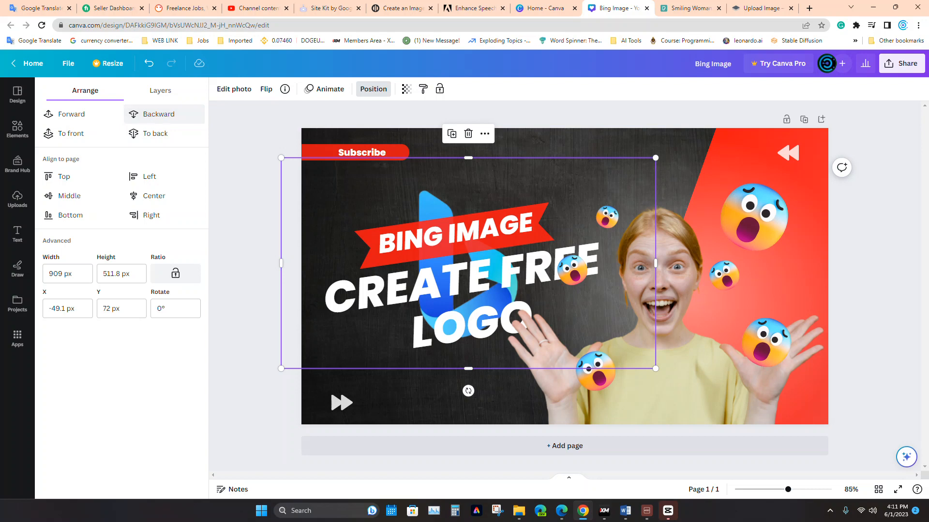
drag(281, 158, 216, 121)
drag(398, 194, 423, 220)
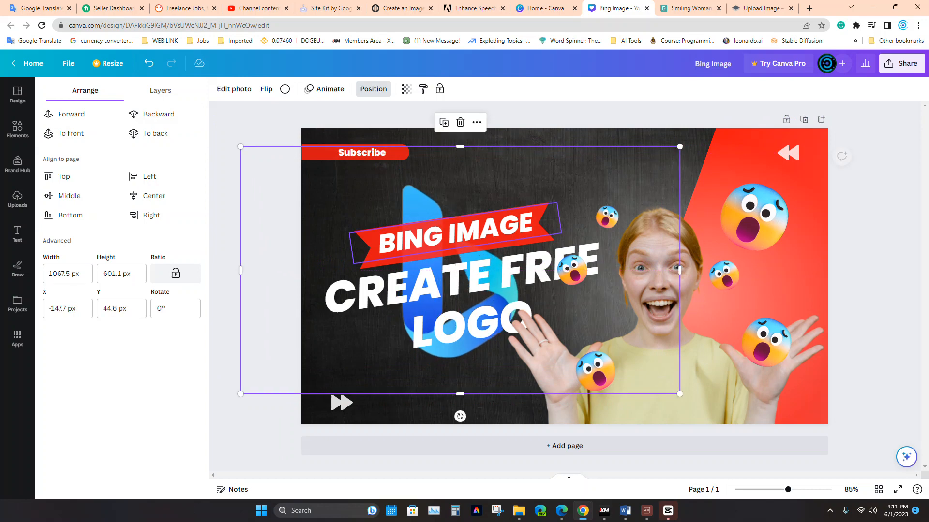
key(Escape)
key(Escape)
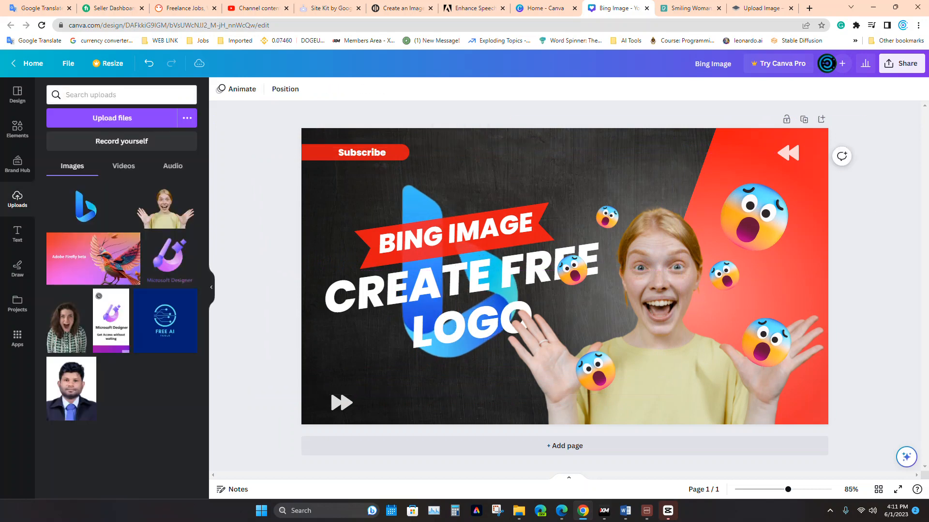